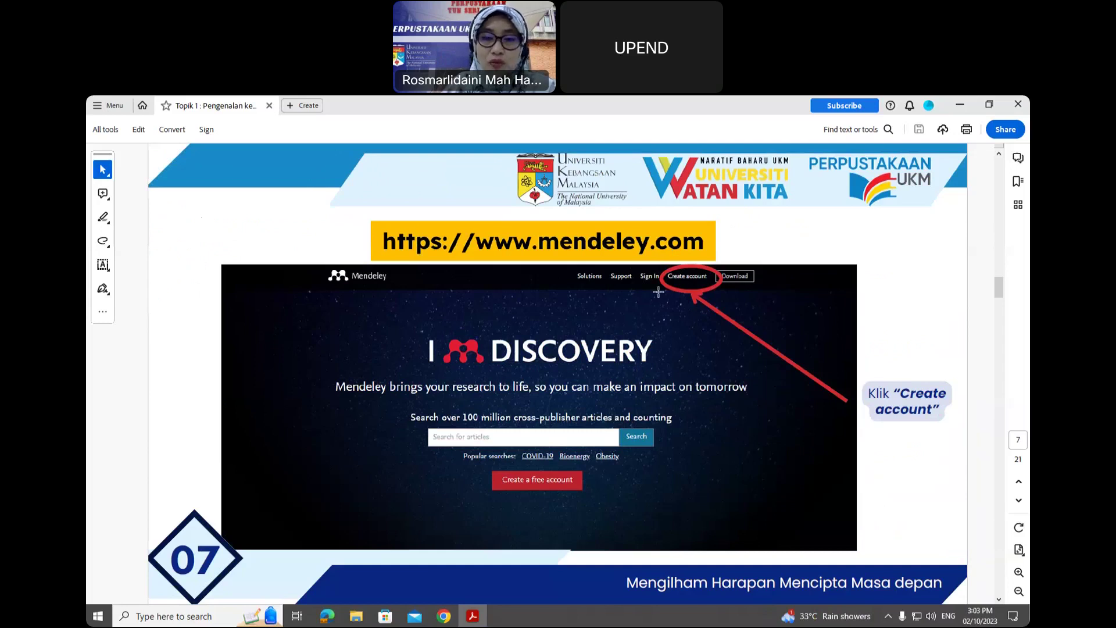
- Scroll the Acrobat tutorial from page 7 to slide 8, showing the Elsevier welcome and register forms
{"action": "scroll", "coordinate": [661, 289], "scroll_direction": "down", "scroll_amount": 1}
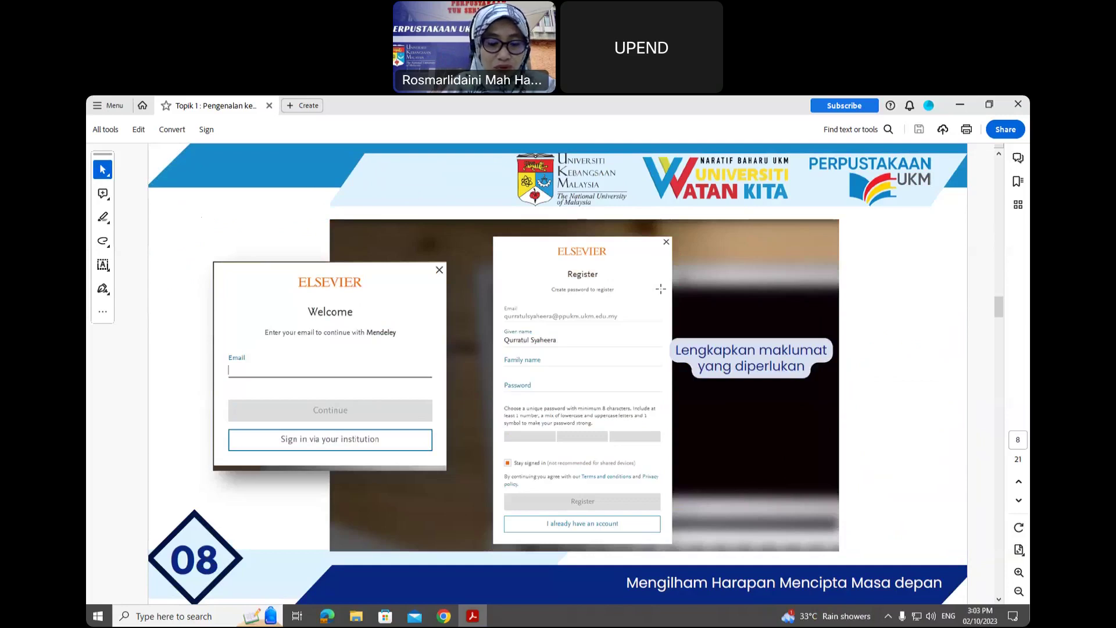
{"action": "left_click", "coordinate": [443, 616]}
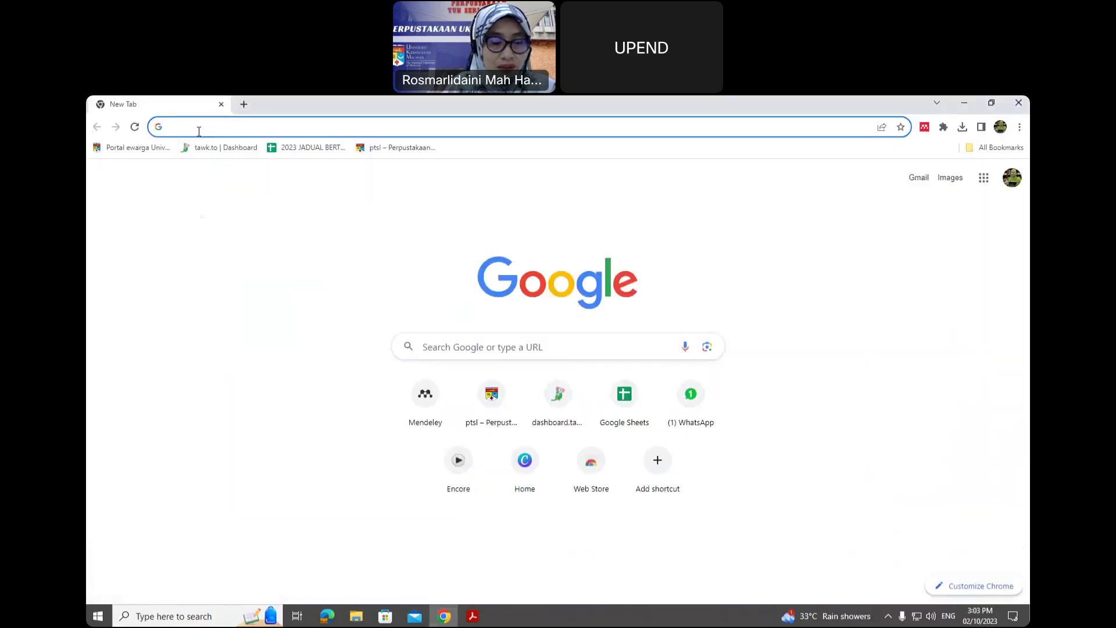
{"action": "type", "text": "www.m"}
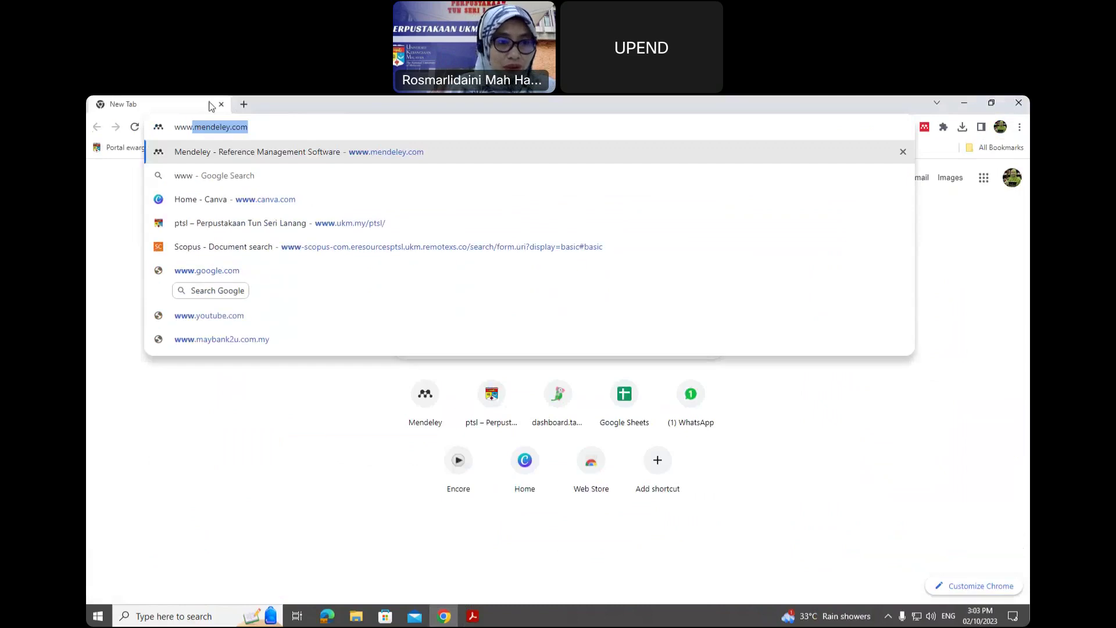
{"action": "type", "text": "endeley.com"}
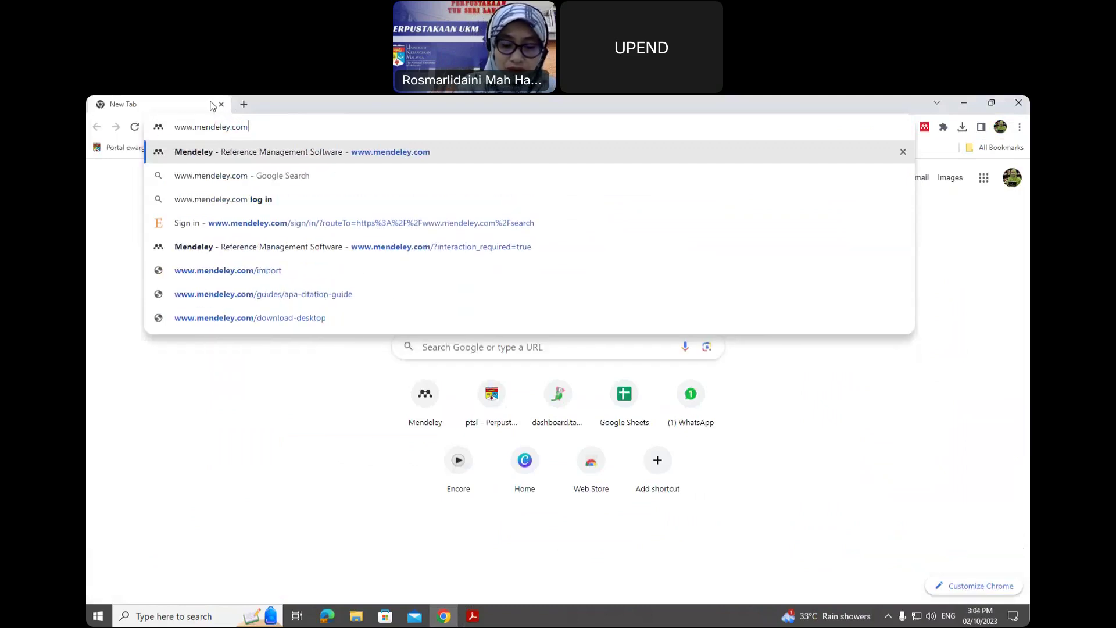
{"action": "key", "text": "Return"}
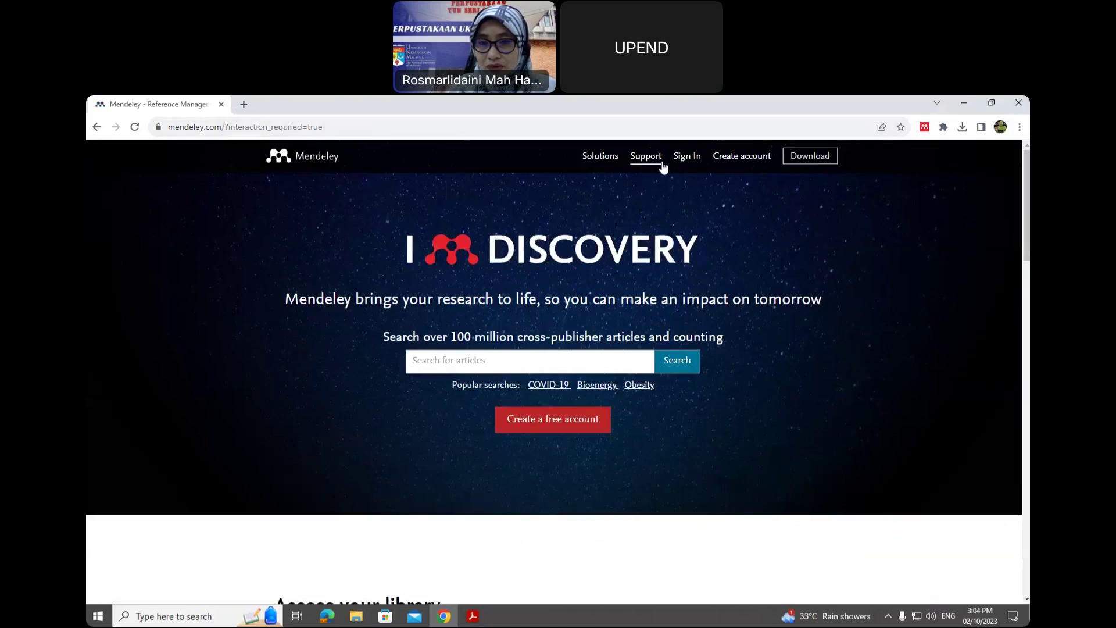
{"action": "right_click", "coordinate": [727, 156]}
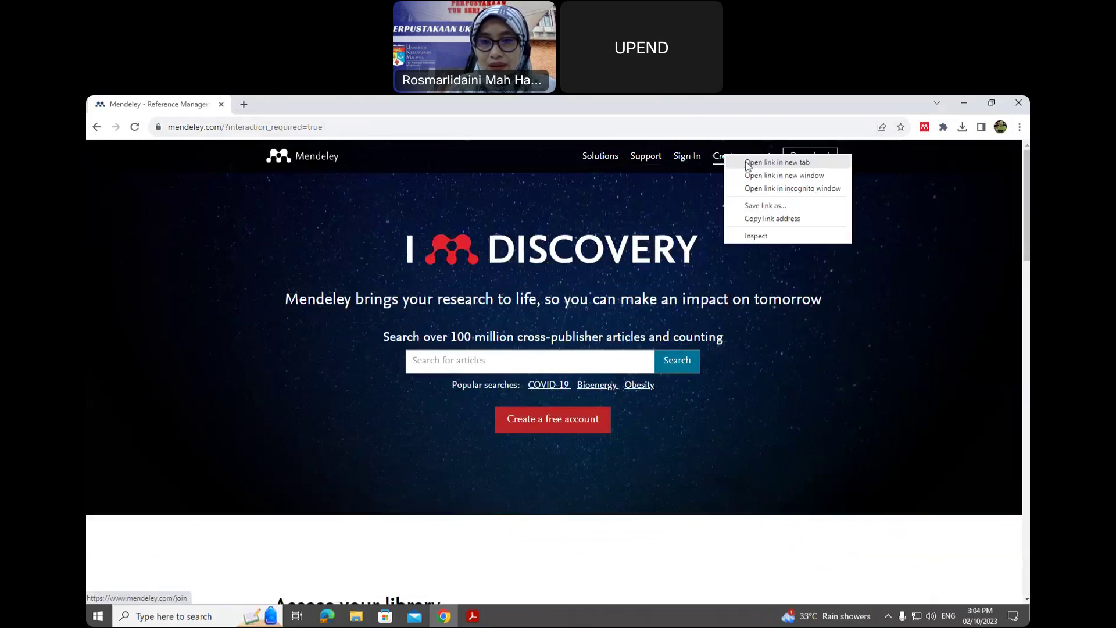
{"action": "left_click", "coordinate": [746, 163]}
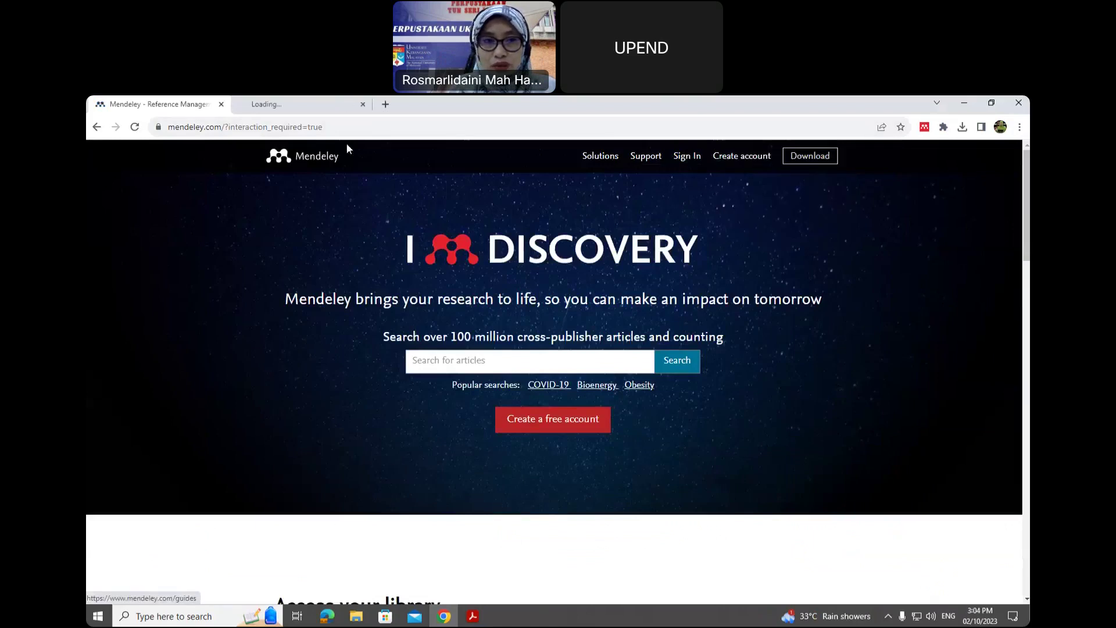
{"action": "left_click", "coordinate": [305, 106]}
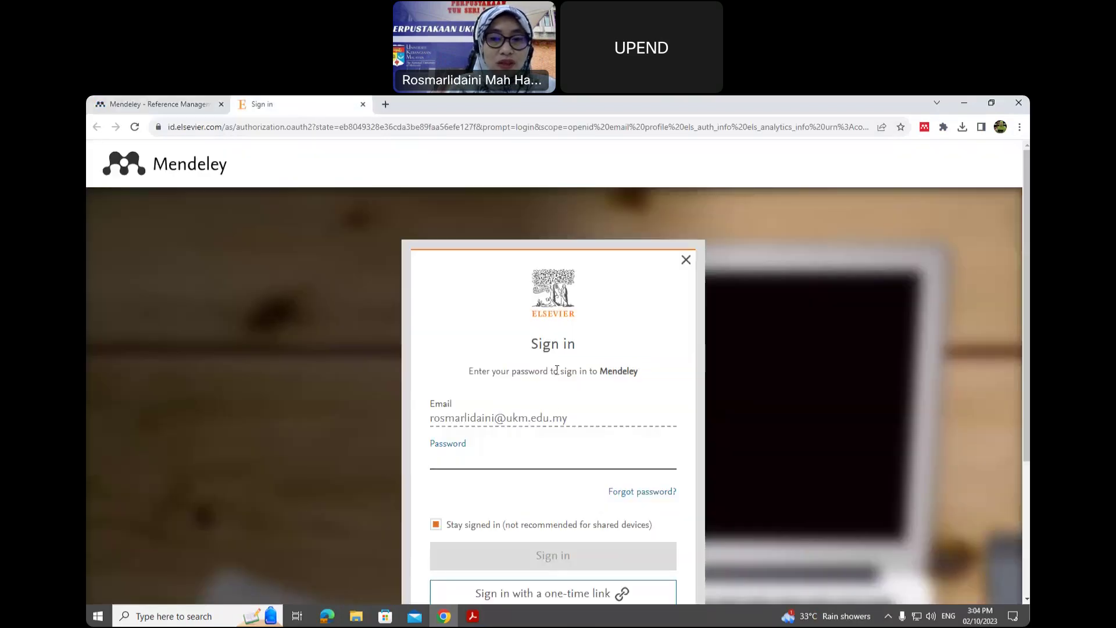
{"action": "scroll", "coordinate": [668, 449], "scroll_direction": "down", "scroll_amount": 2}
- Choose Try another account, then enter and submit the new user's e-mail address
{"action": "left_click", "coordinate": [571, 515]}
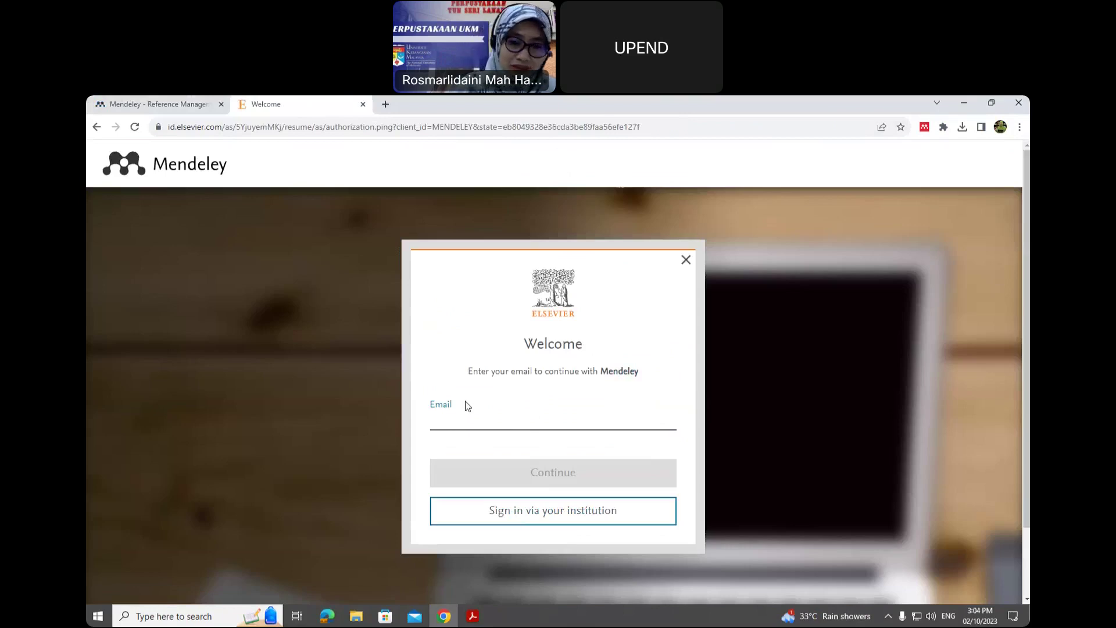
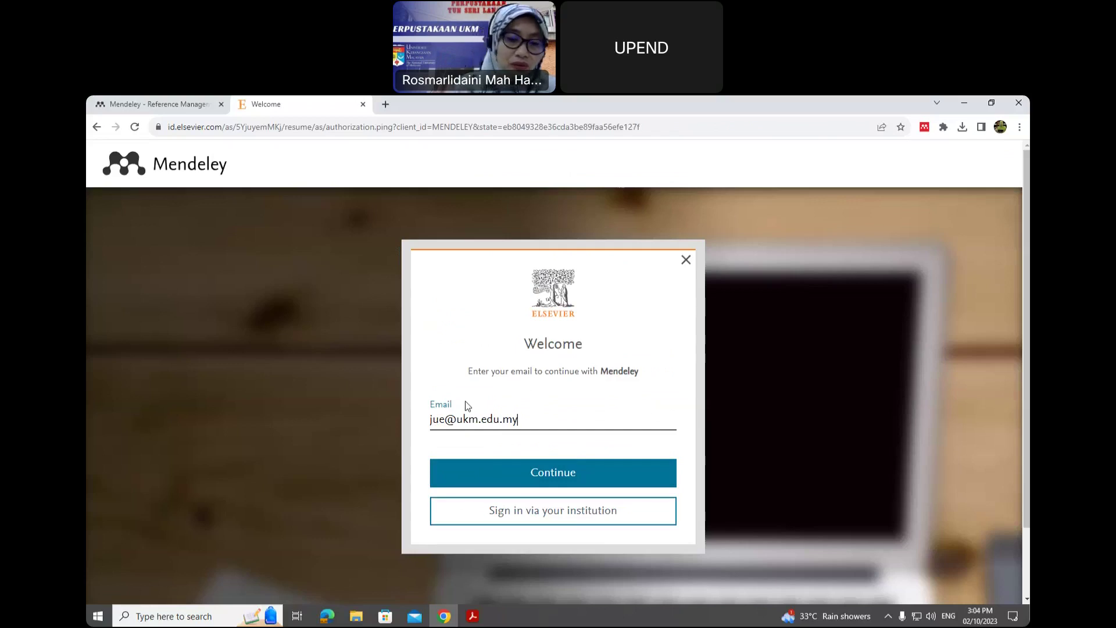
{"action": "left_click", "coordinate": [514, 475]}
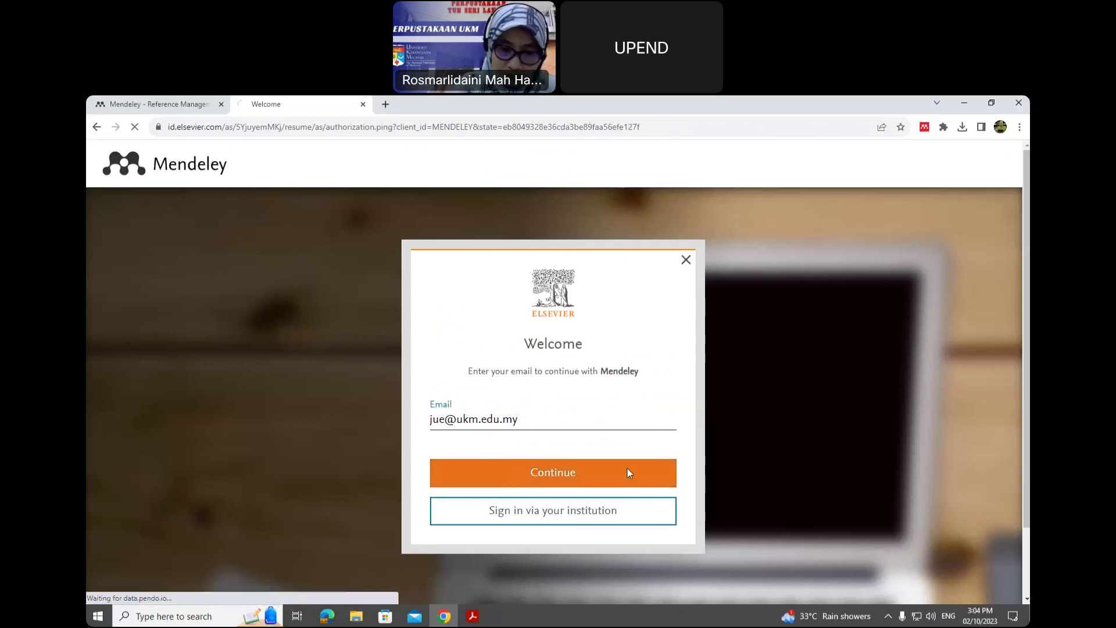
- Fill in the user's given name, family name and a password rated STRONG on the Register form
{"action": "scroll", "coordinate": [619, 453], "scroll_direction": "down", "scroll_amount": 2}
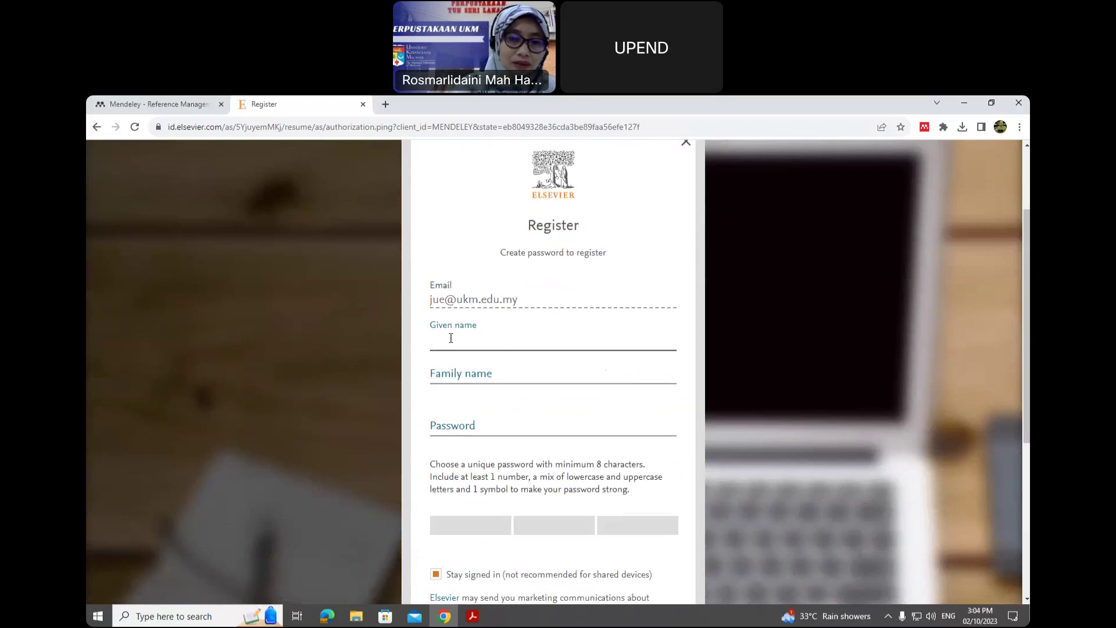
{"action": "type", "text": "J"}
{"action": "key", "text": "BackSpace"}
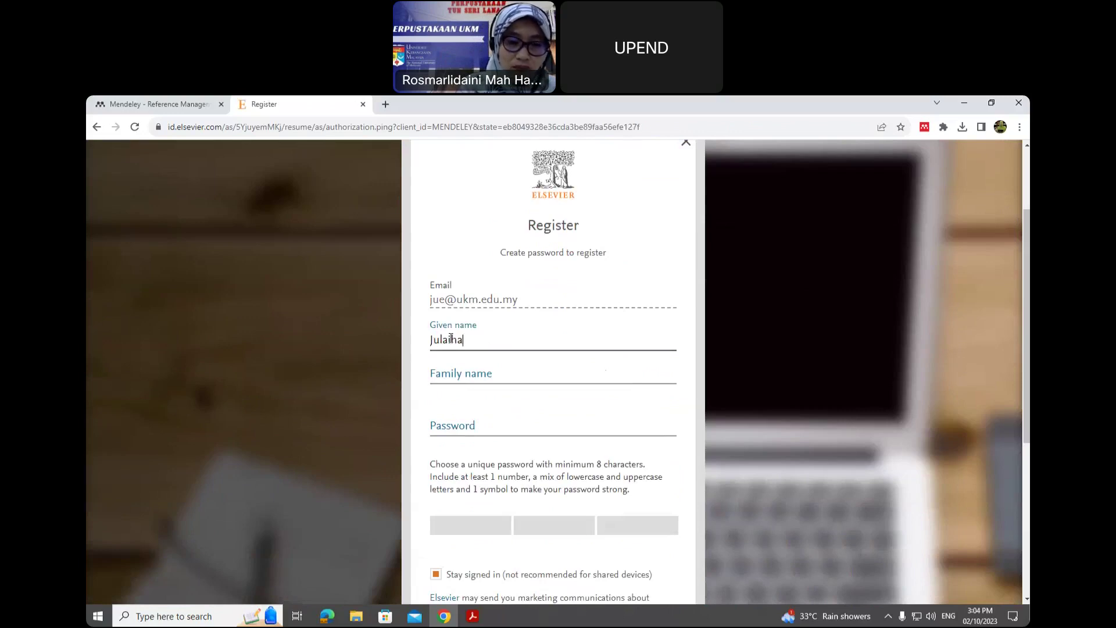
{"action": "left_click", "coordinate": [475, 370]}
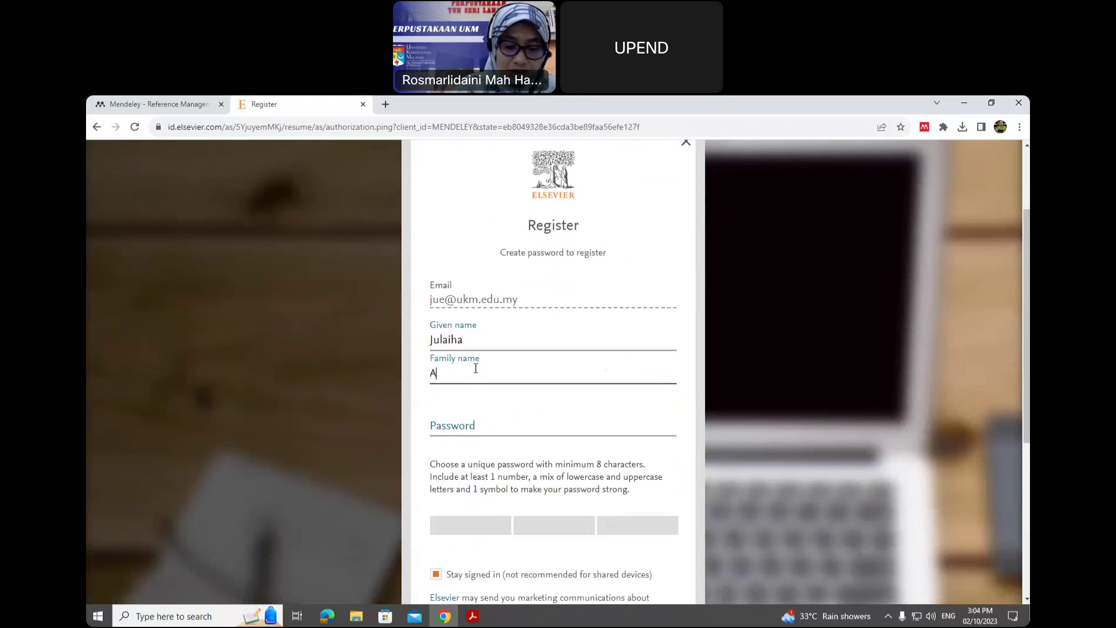
{"action": "left_click", "coordinate": [466, 423]}
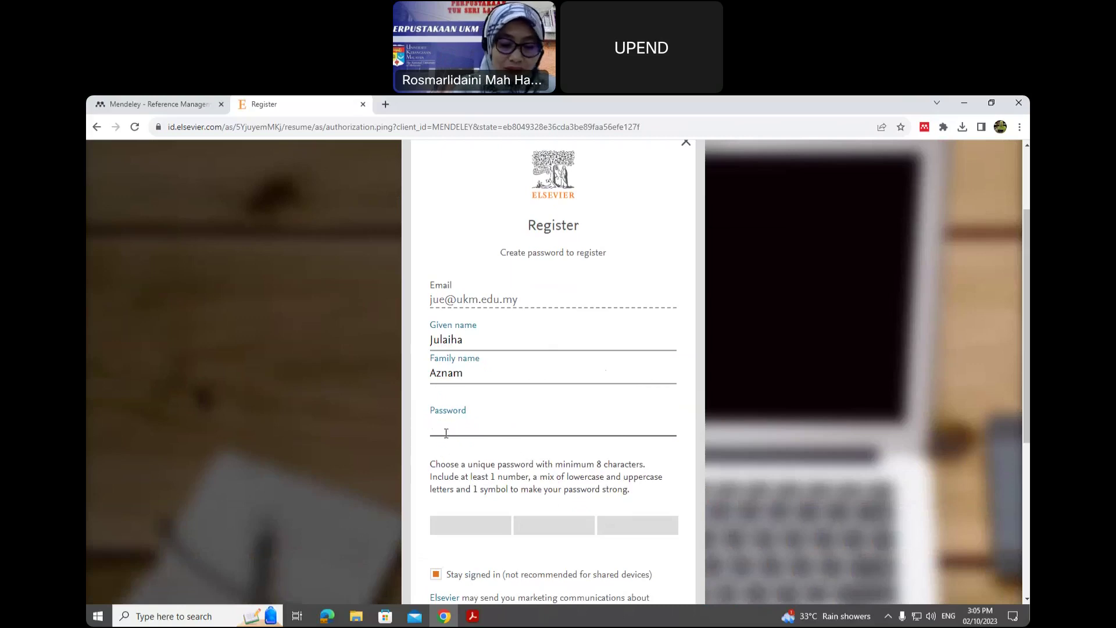
{"action": "type", "text": "••••••"}
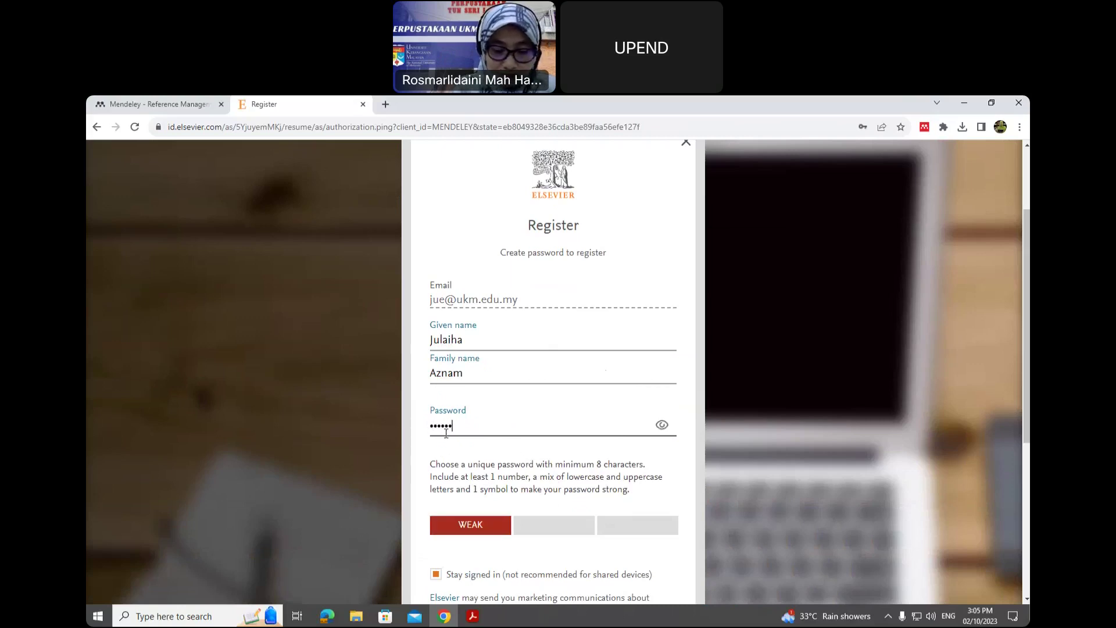
{"action": "type", "text": "•••••"}
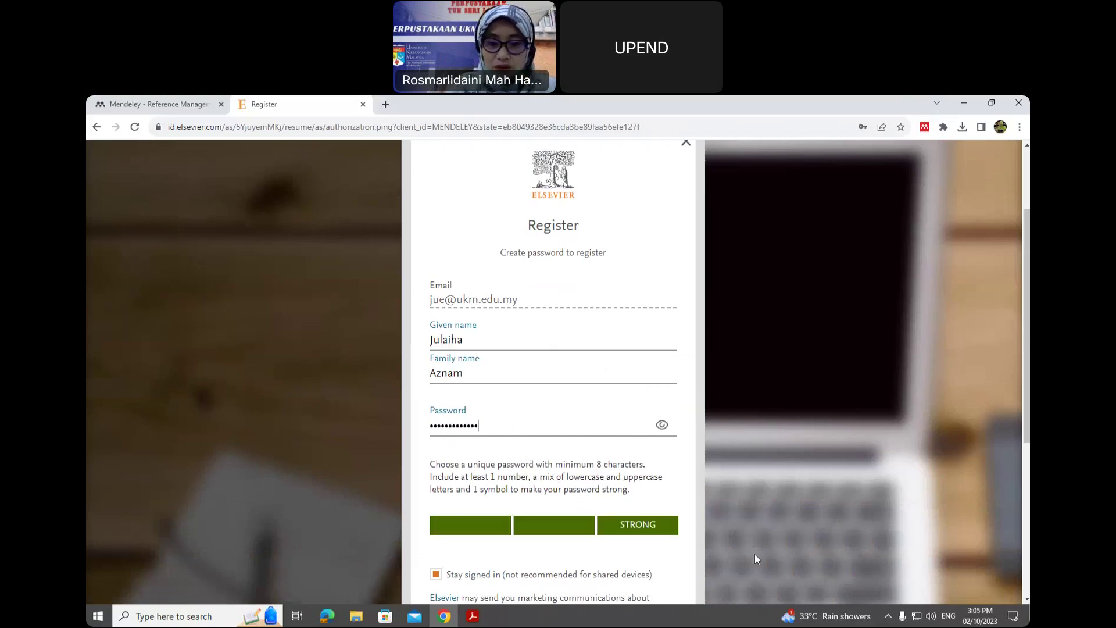
{"action": "scroll", "coordinate": [567, 403], "scroll_direction": "down", "scroll_amount": 3}
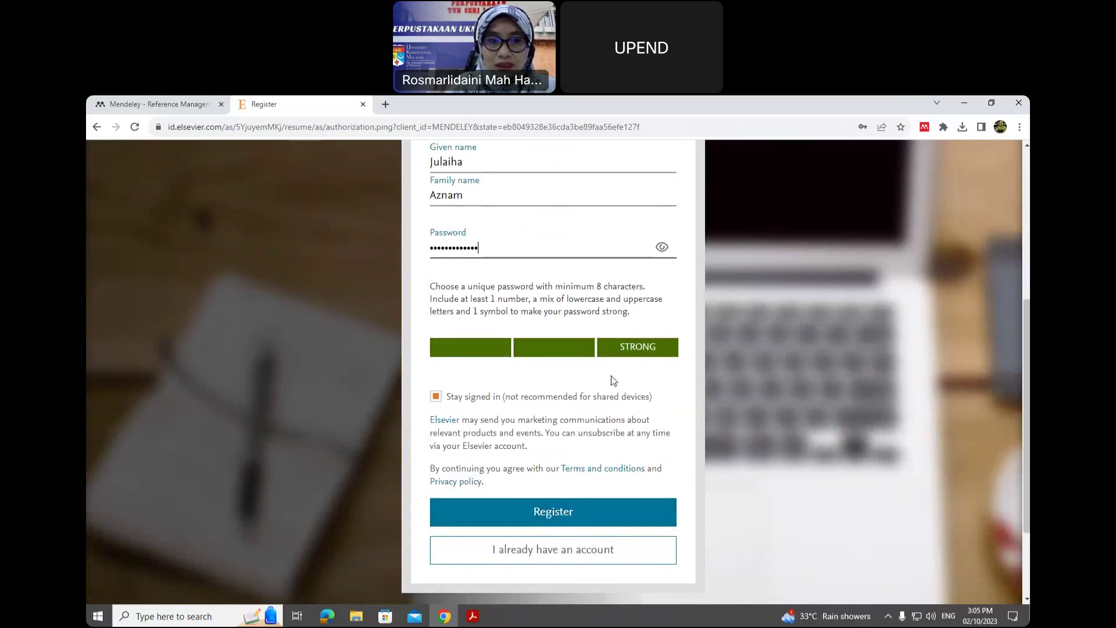
{"action": "scroll", "coordinate": [604, 439], "scroll_direction": "up", "scroll_amount": 2}
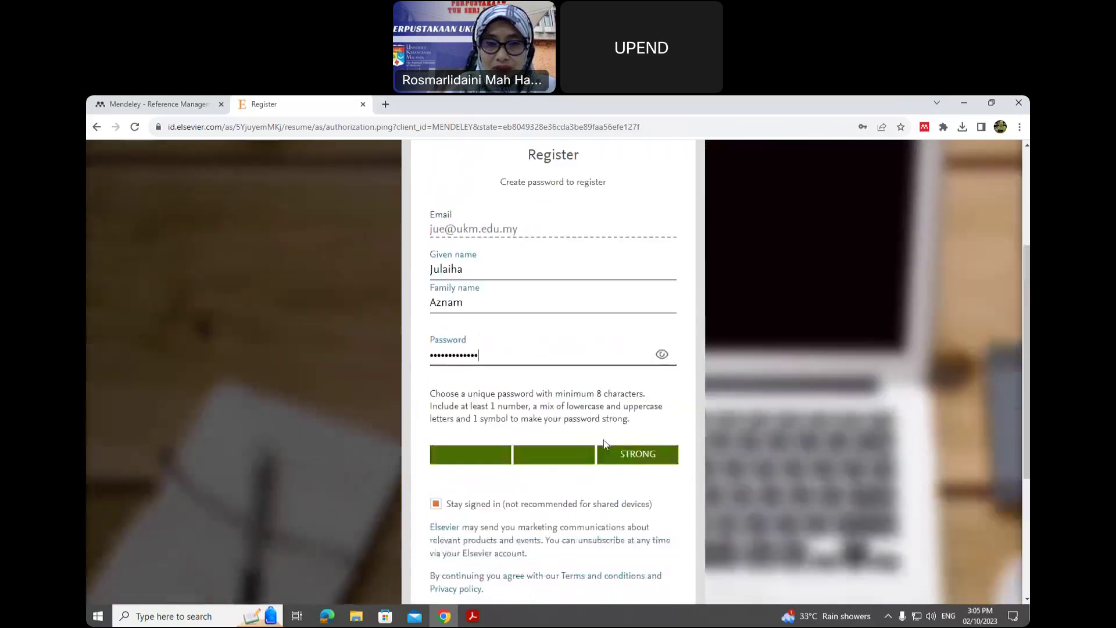
- On the Mendeley home tab, sign in with the account password to reach the Welcome search page
{"action": "left_click", "coordinate": [124, 105]}
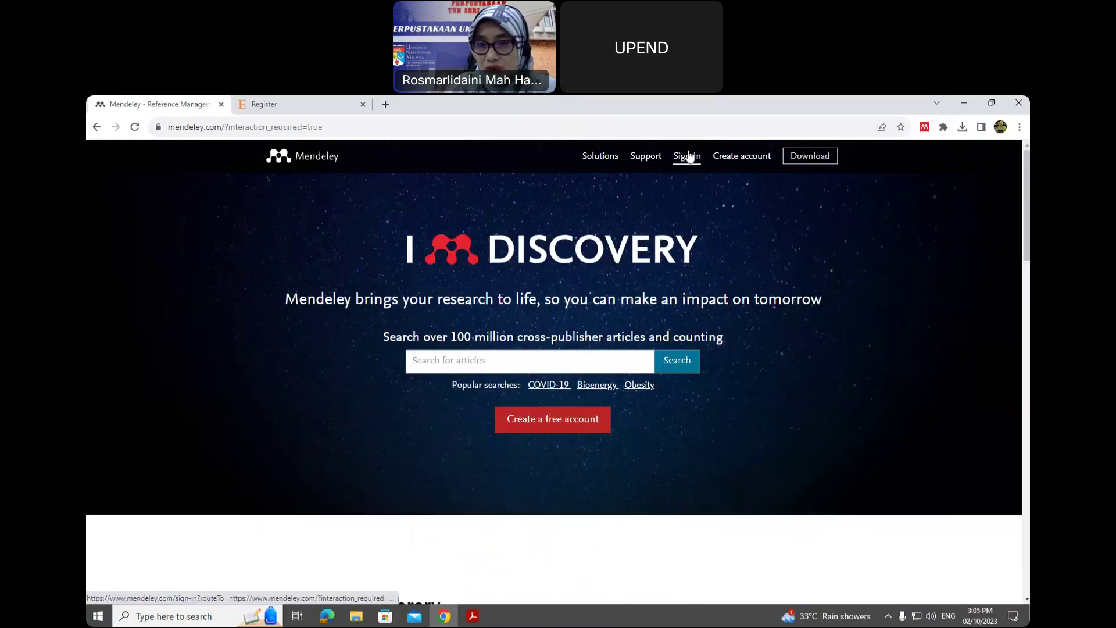
{"action": "left_click", "coordinate": [687, 157]}
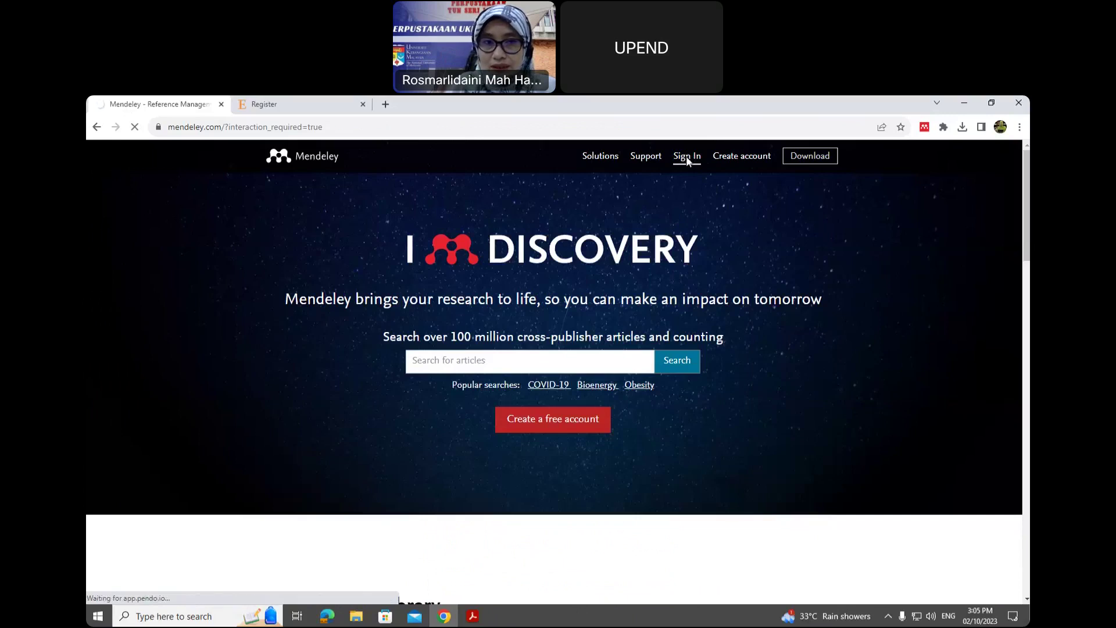
{"action": "scroll", "coordinate": [452, 342], "scroll_direction": "down", "scroll_amount": 1}
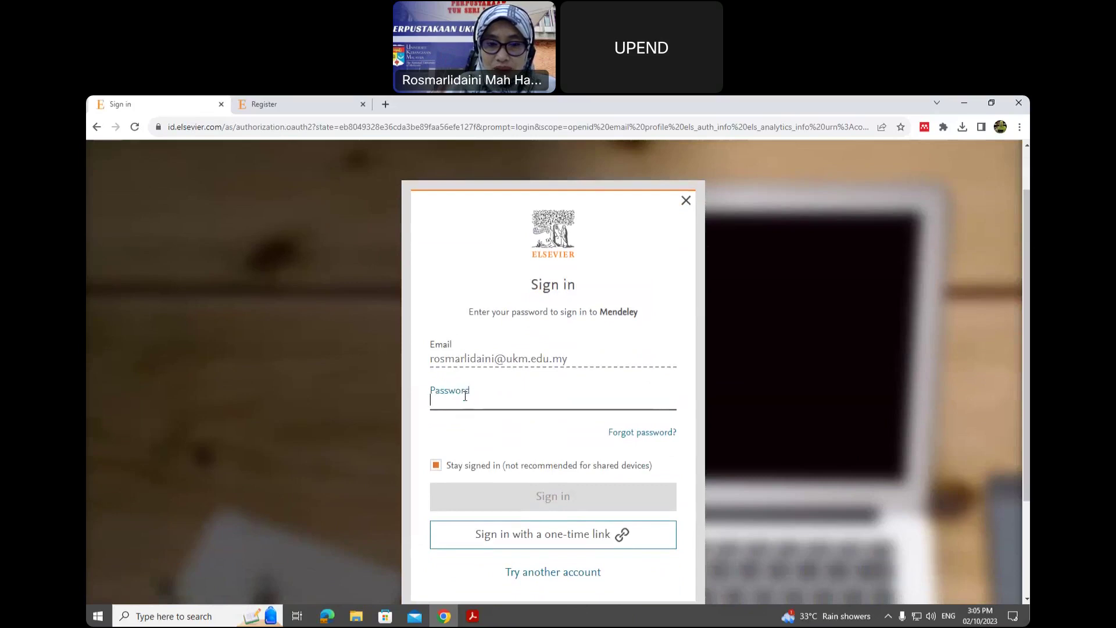
{"action": "type", "text": "********"}
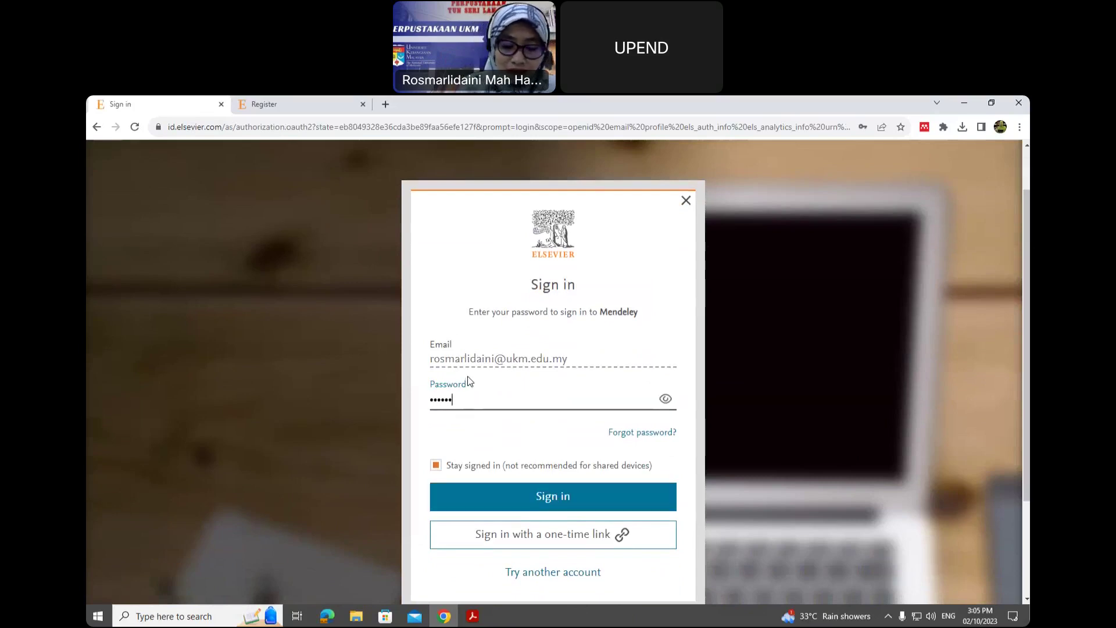
{"action": "type", "text": "***"}
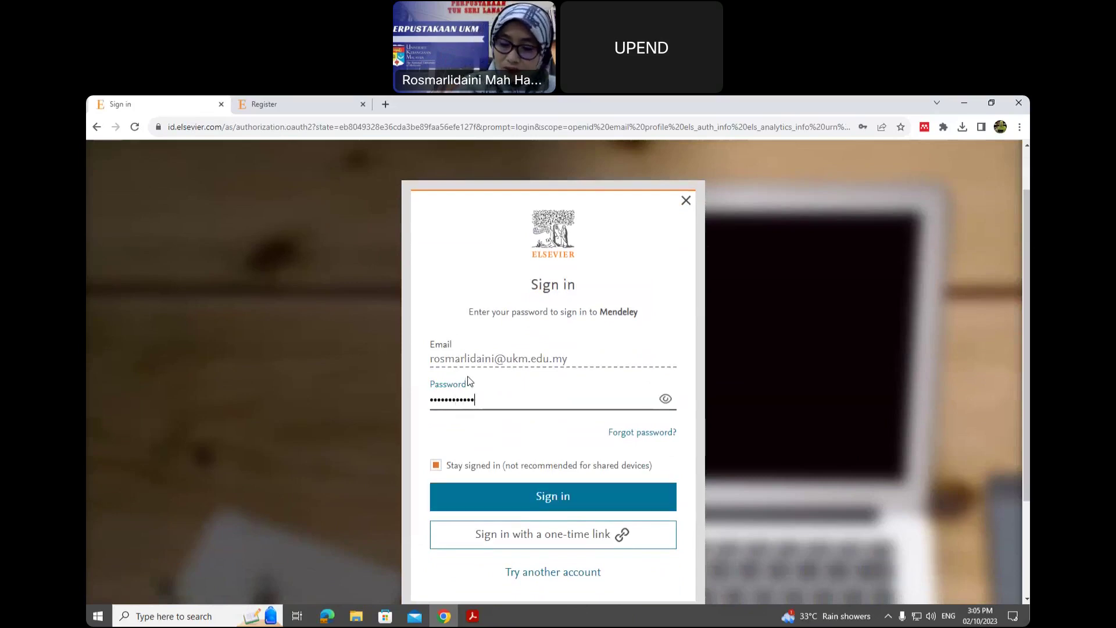
{"action": "left_click", "coordinate": [547, 498]}
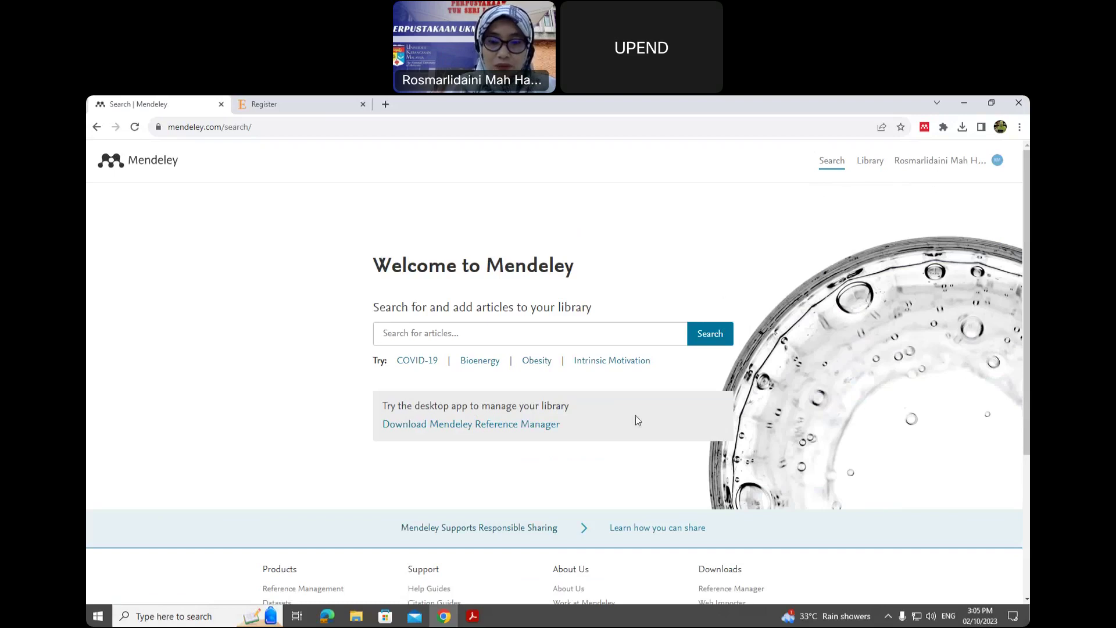
- Check the Library-link slide in Acrobat, then bring the signed-in Mendeley Welcome page back in Chrome
{"action": "left_click", "coordinate": [475, 616]}
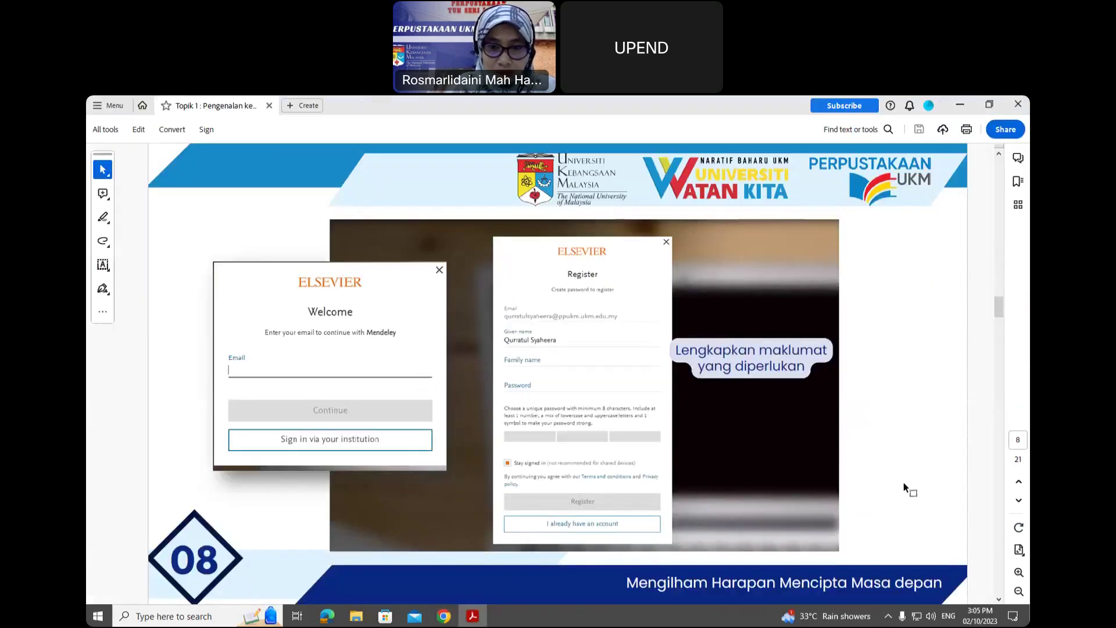
{"action": "scroll", "coordinate": [904, 482], "scroll_direction": "down", "scroll_amount": 1}
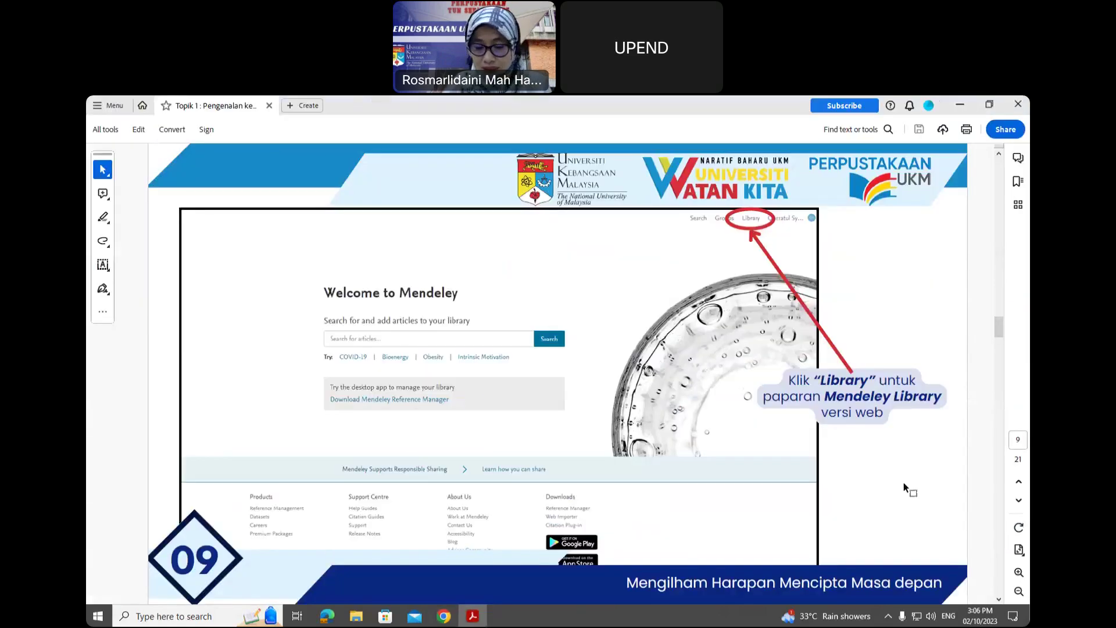
{"action": "scroll", "coordinate": [903, 488], "scroll_direction": "down", "scroll_amount": 1}
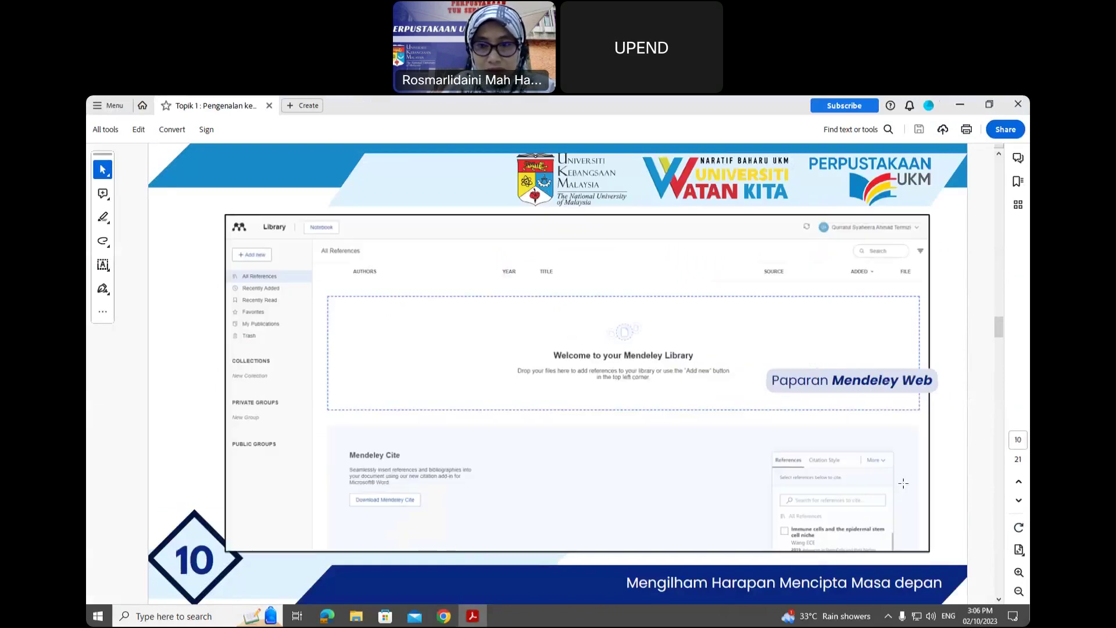
{"action": "scroll", "coordinate": [904, 483], "scroll_direction": "up", "scroll_amount": 1}
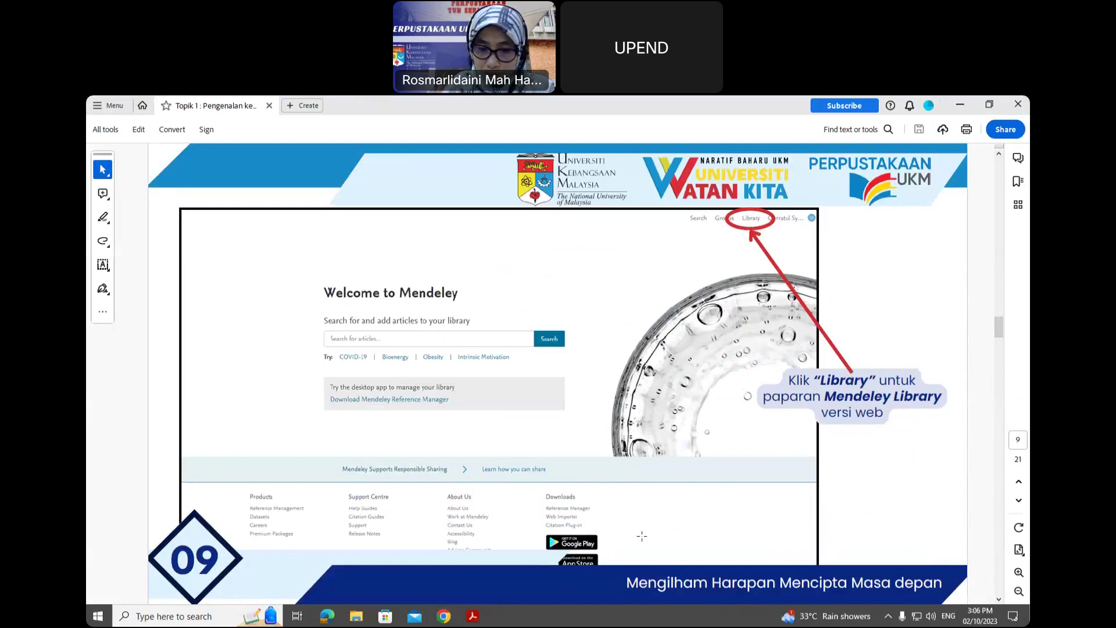
{"action": "left_click", "coordinate": [443, 617]}
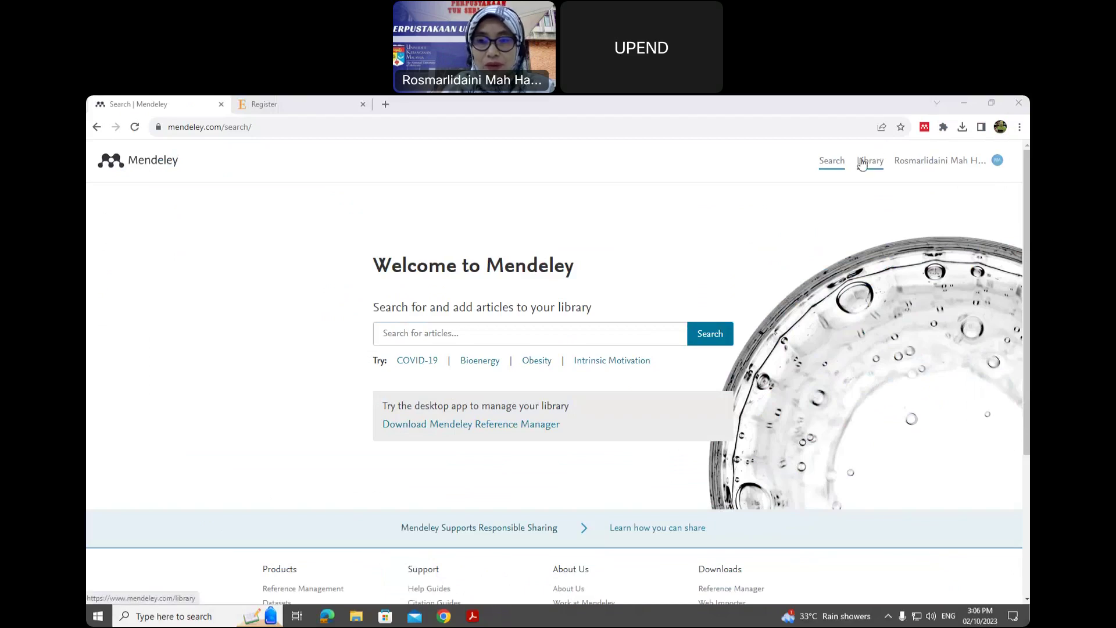
- Open the Library link in a new tab and close it when it shows Bad gateway
{"action": "right_click", "coordinate": [863, 164]}
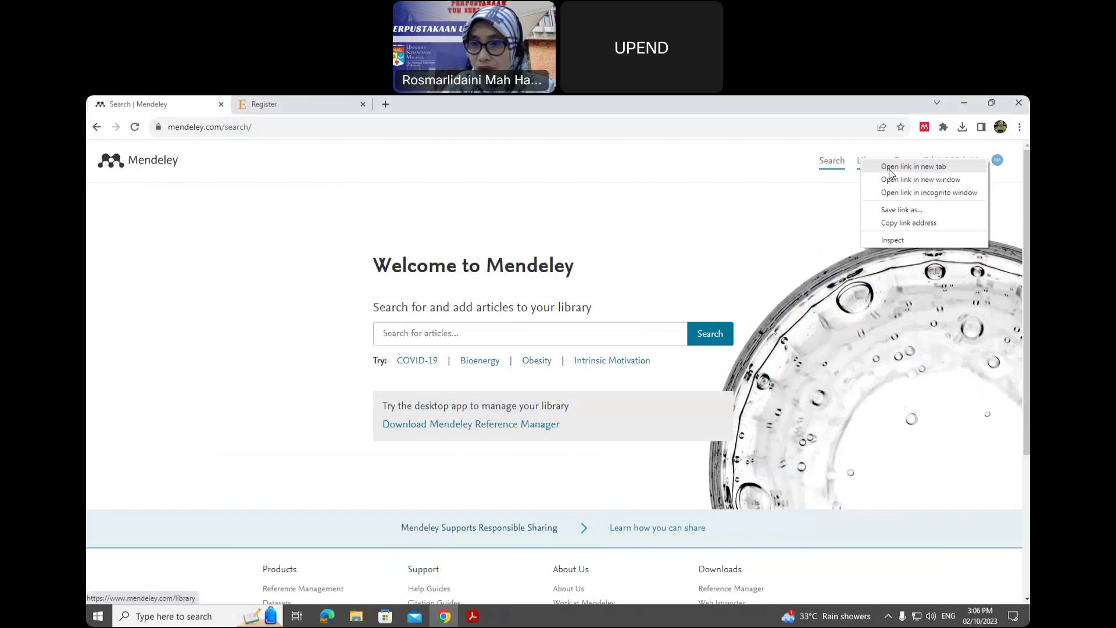
{"action": "left_click", "coordinate": [891, 168]}
{"action": "left_click", "coordinate": [392, 107]}
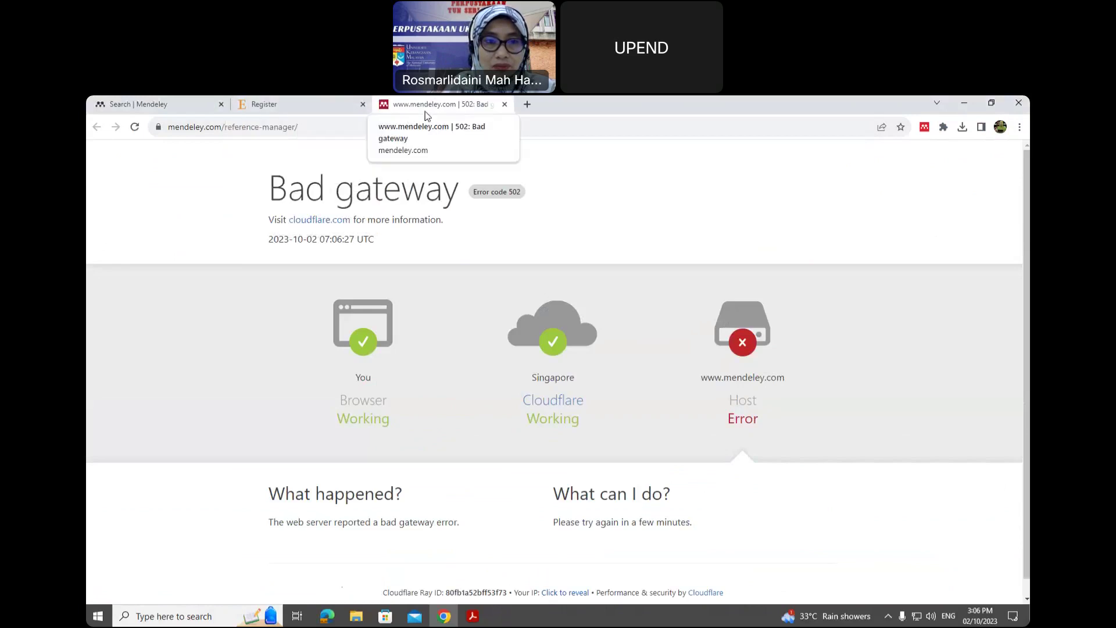
{"action": "left_click", "coordinate": [503, 104]}
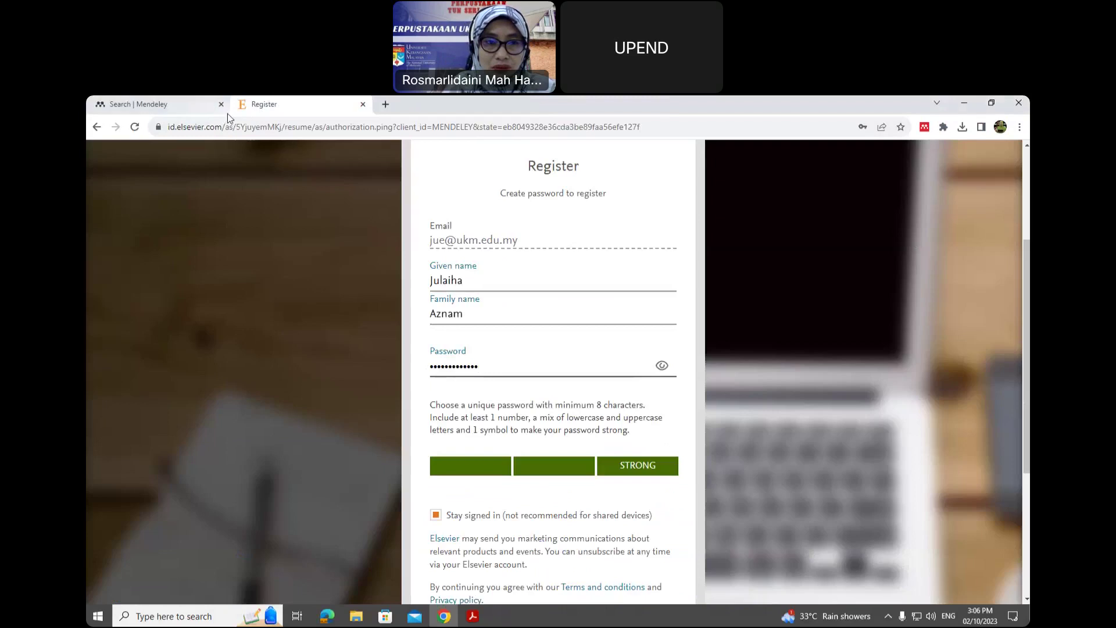
{"action": "left_click", "coordinate": [178, 107]}
- Retry the Library in a new tab, then close the Bad gateway and Register tabs
{"action": "right_click", "coordinate": [870, 162]}
{"action": "left_click", "coordinate": [906, 171]}
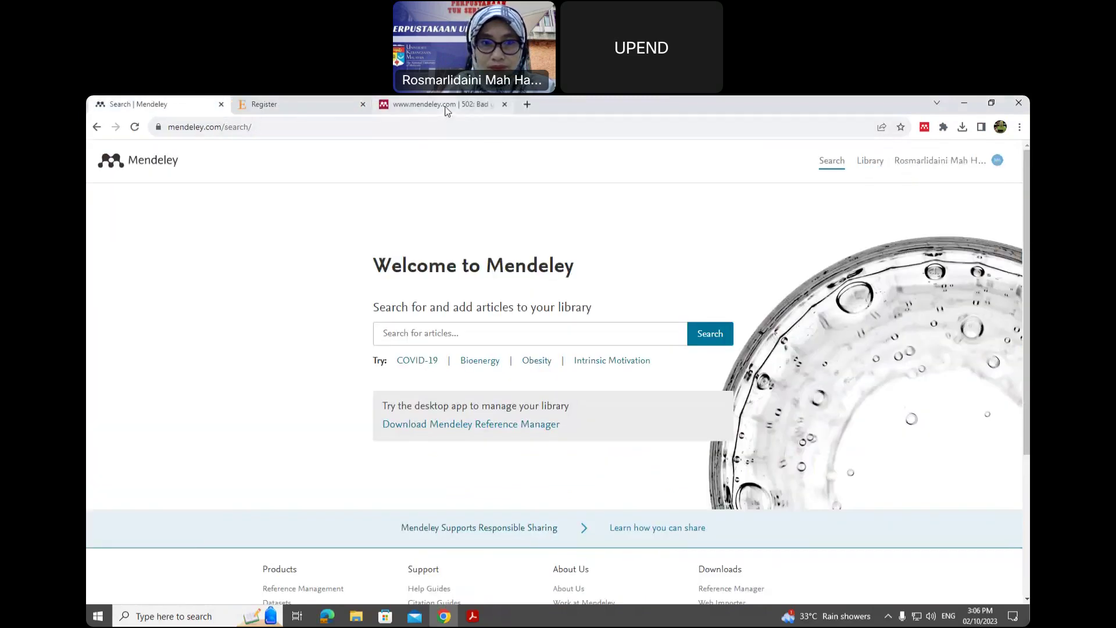
{"action": "left_click", "coordinate": [445, 108]}
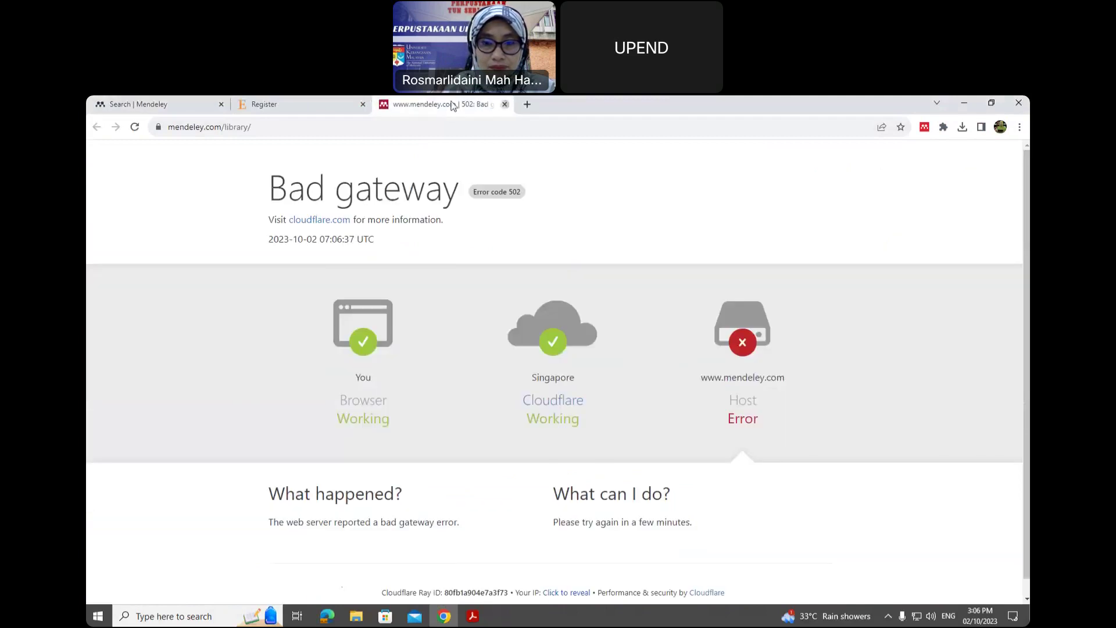
{"action": "left_click", "coordinate": [505, 104]}
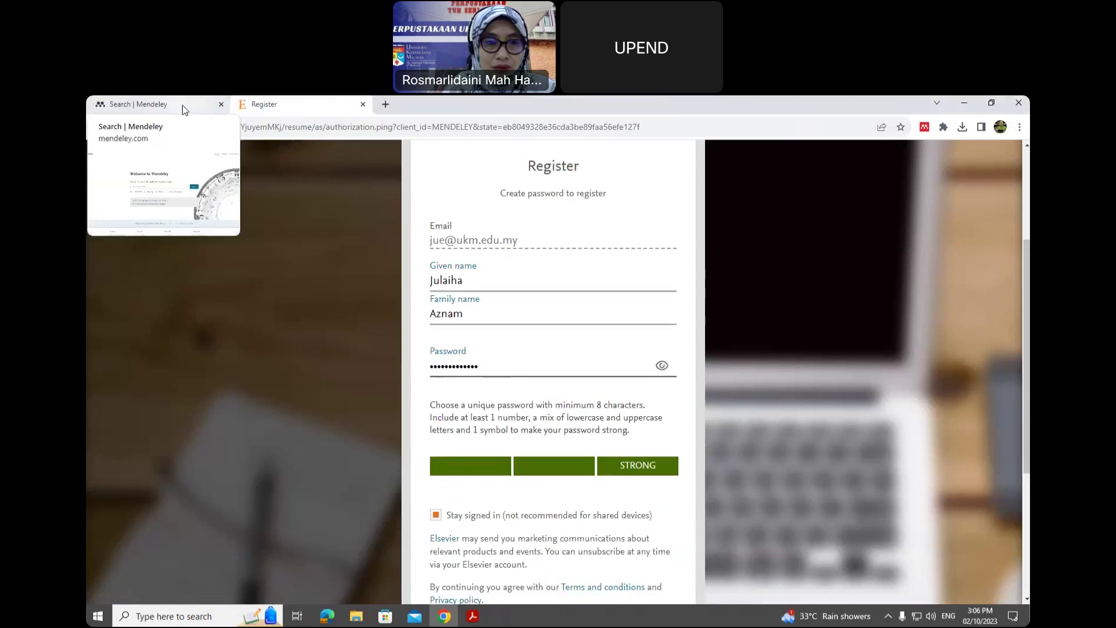
{"action": "left_click", "coordinate": [364, 105]}
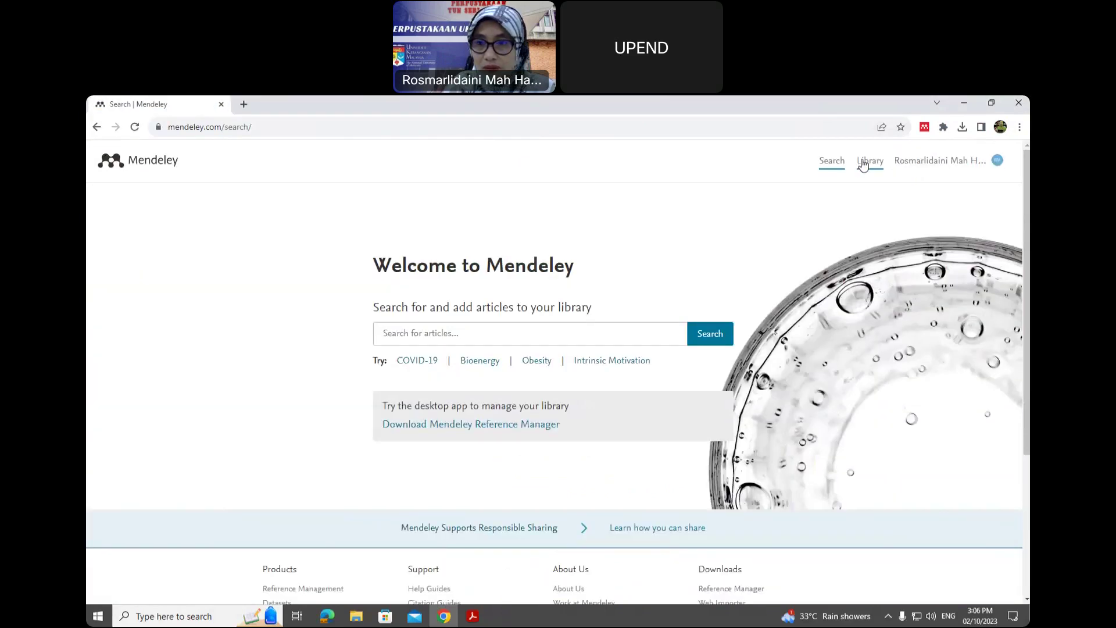
- Keep reopening the Library until a Mendeley Reference Manager tab loads beside the Welcome page
{"action": "left_click", "coordinate": [866, 162]}
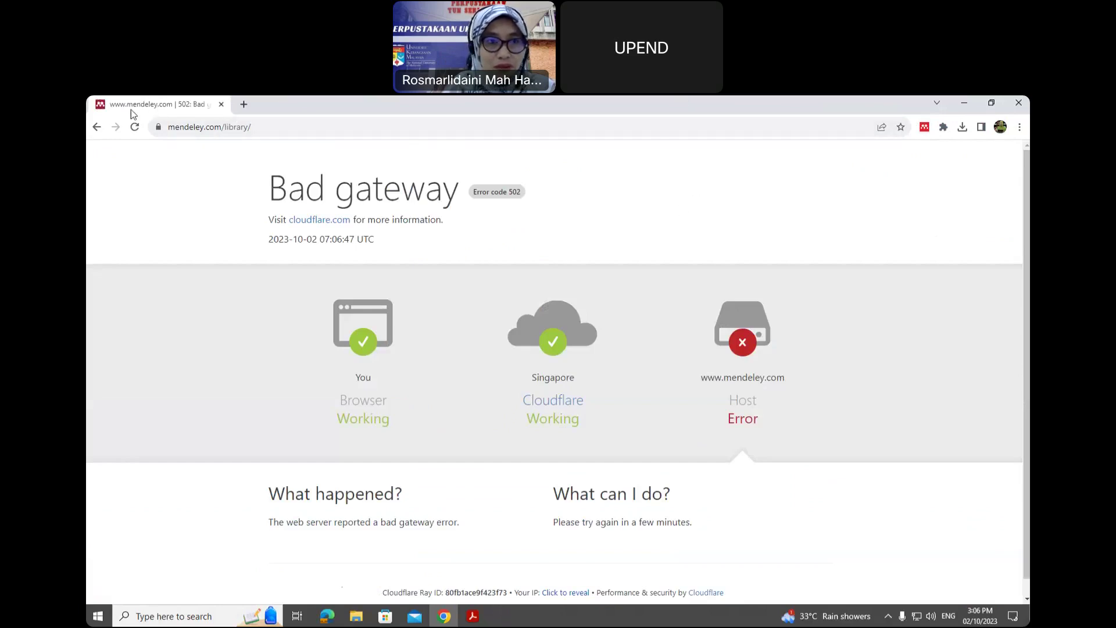
{"action": "left_click", "coordinate": [96, 127]}
{"action": "right_click", "coordinate": [876, 164]}
{"action": "left_click", "coordinate": [893, 173]}
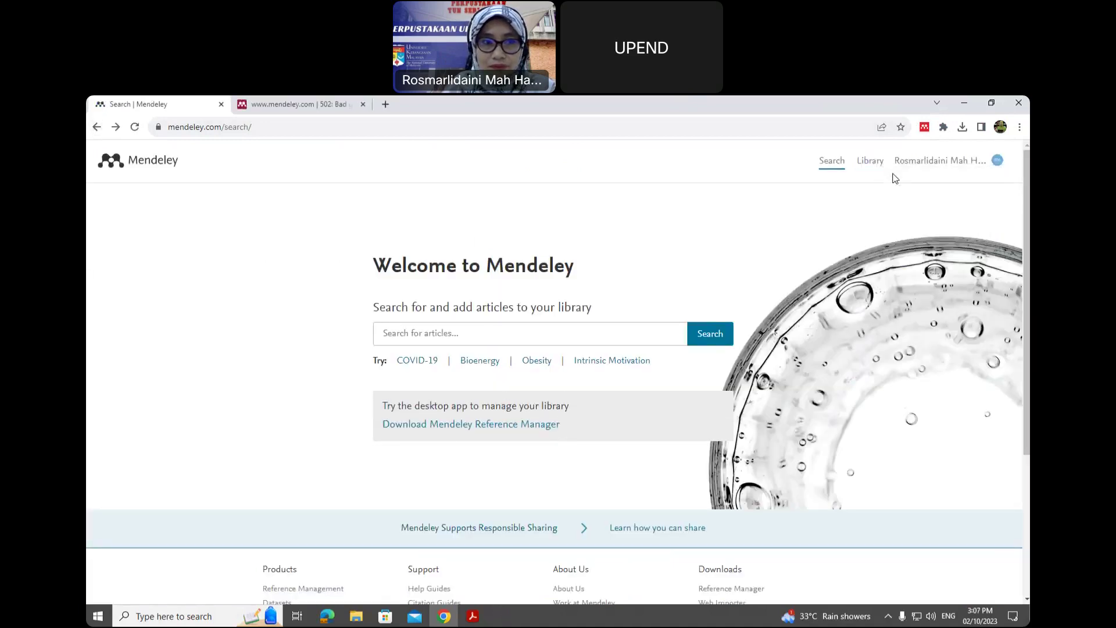
{"action": "left_click", "coordinate": [299, 108]}
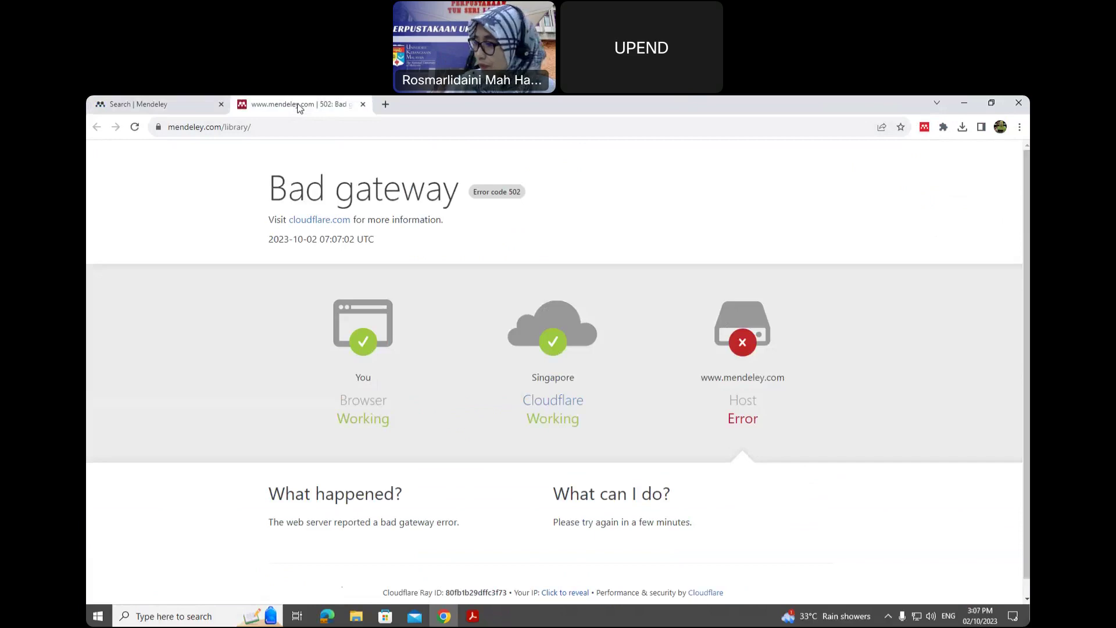
{"action": "left_click", "coordinate": [363, 104]}
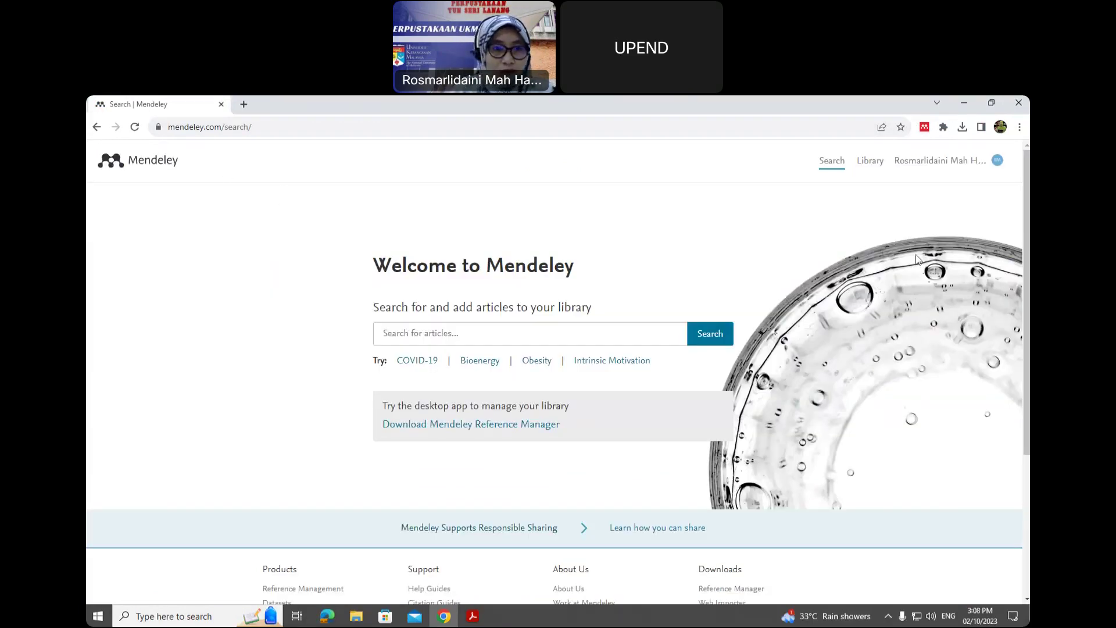
{"action": "right_click", "coordinate": [873, 166]}
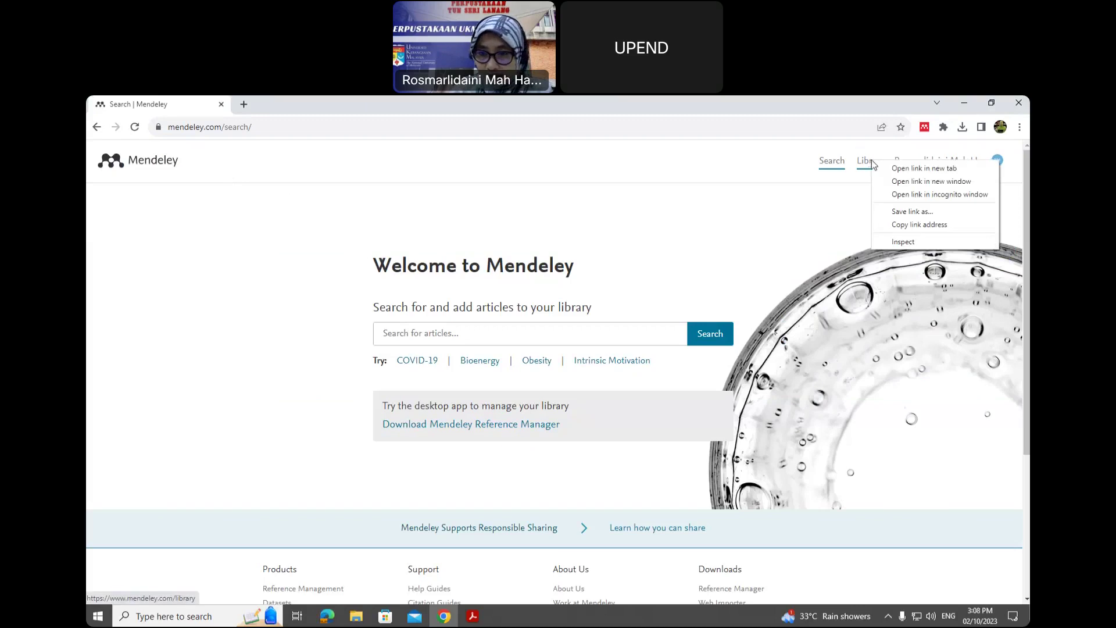
{"action": "left_click", "coordinate": [905, 168]}
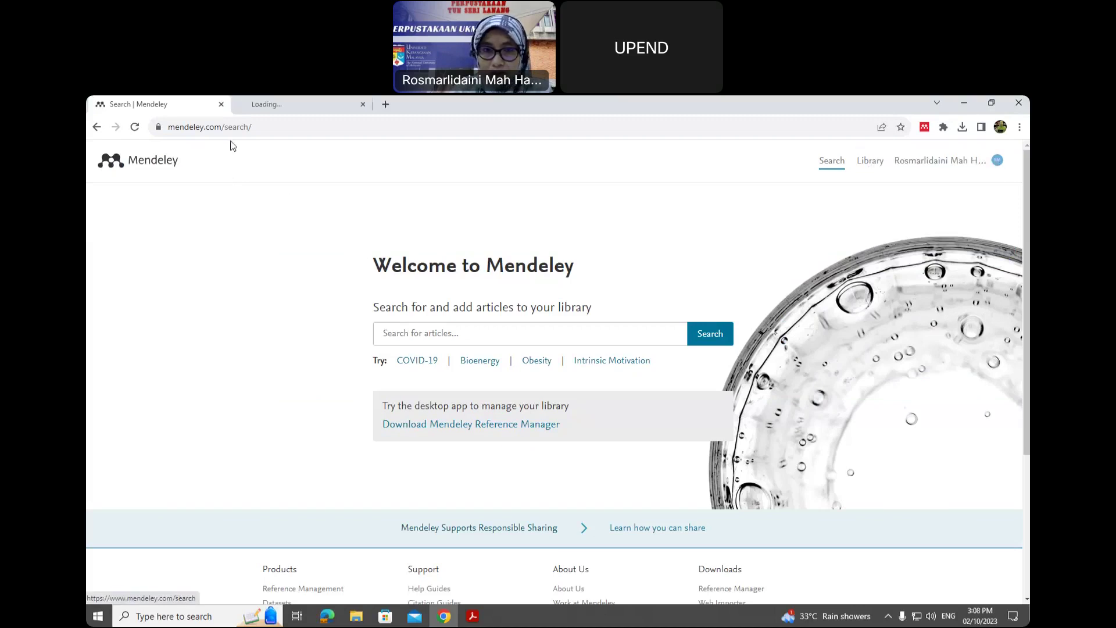
- View All References in the Mendeley Reference Manager tab, then return to slide 9 in Acrobat
{"action": "left_click", "coordinate": [298, 107]}
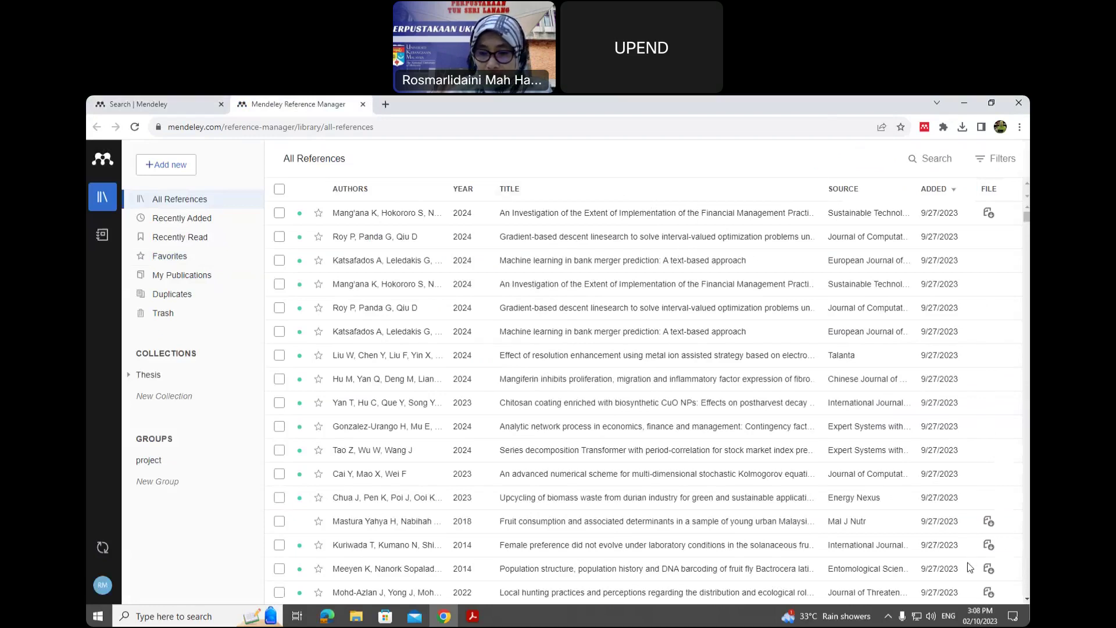
{"action": "left_click", "coordinate": [473, 616]}
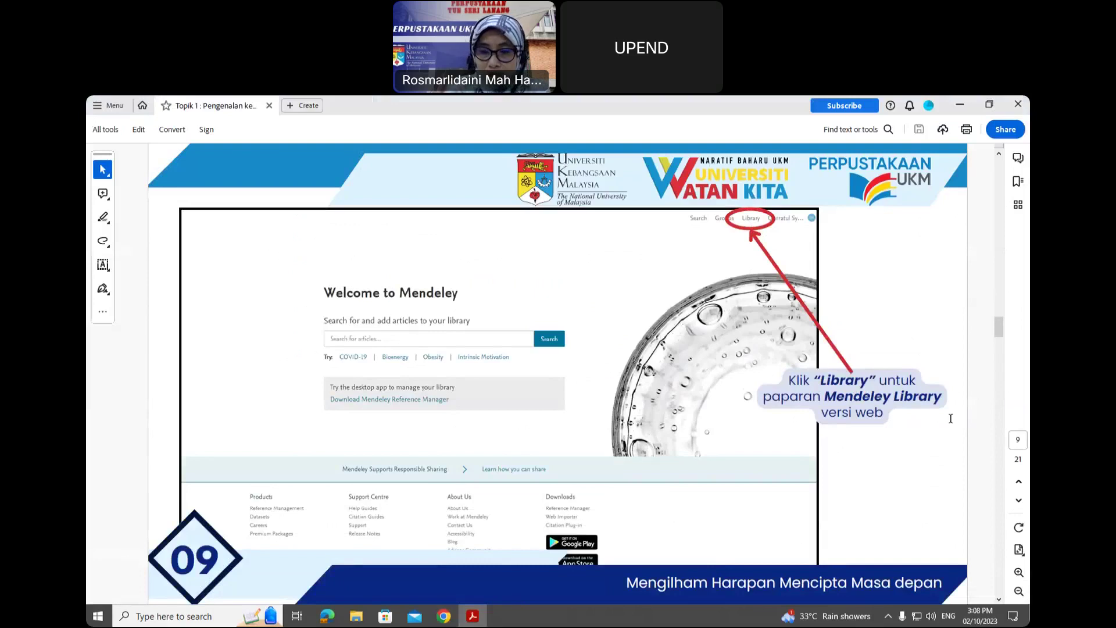
- Advance the Acrobat tutorial from slide 9 to slide 12, the Download Mendeley instructions
{"action": "scroll", "coordinate": [944, 417], "scroll_direction": "down", "scroll_amount": 1}
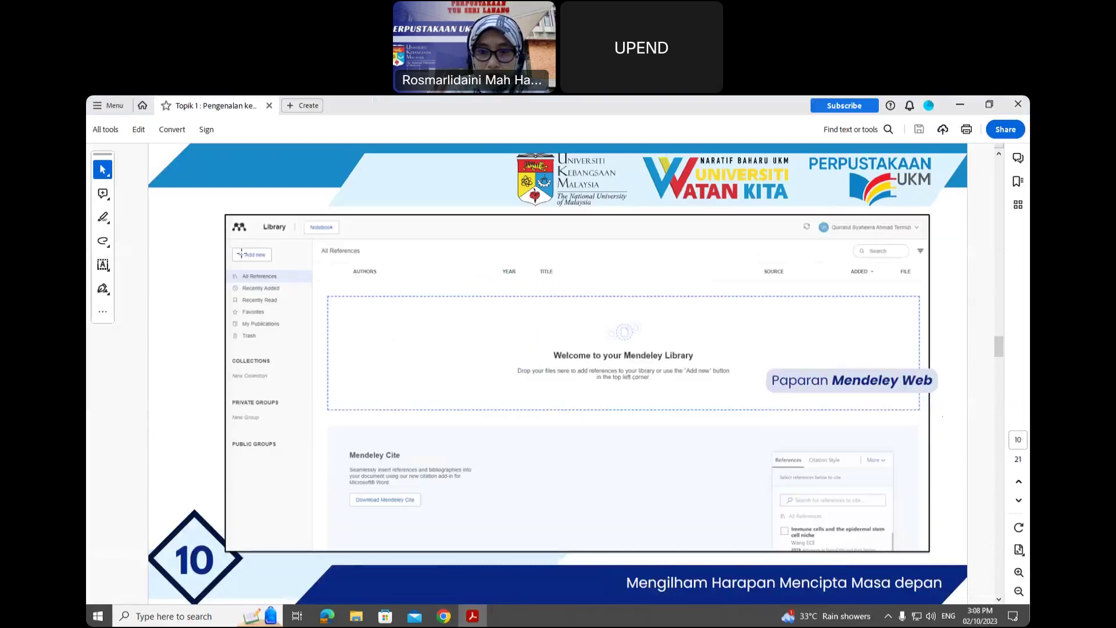
{"action": "left_click", "coordinate": [444, 615]}
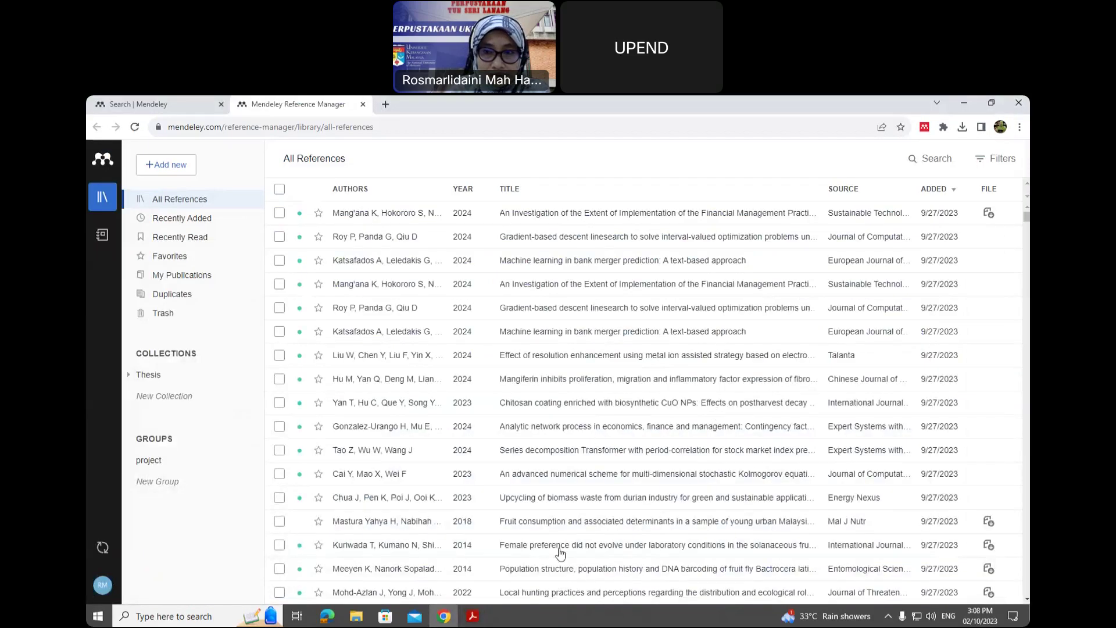
{"action": "left_click", "coordinate": [473, 615]}
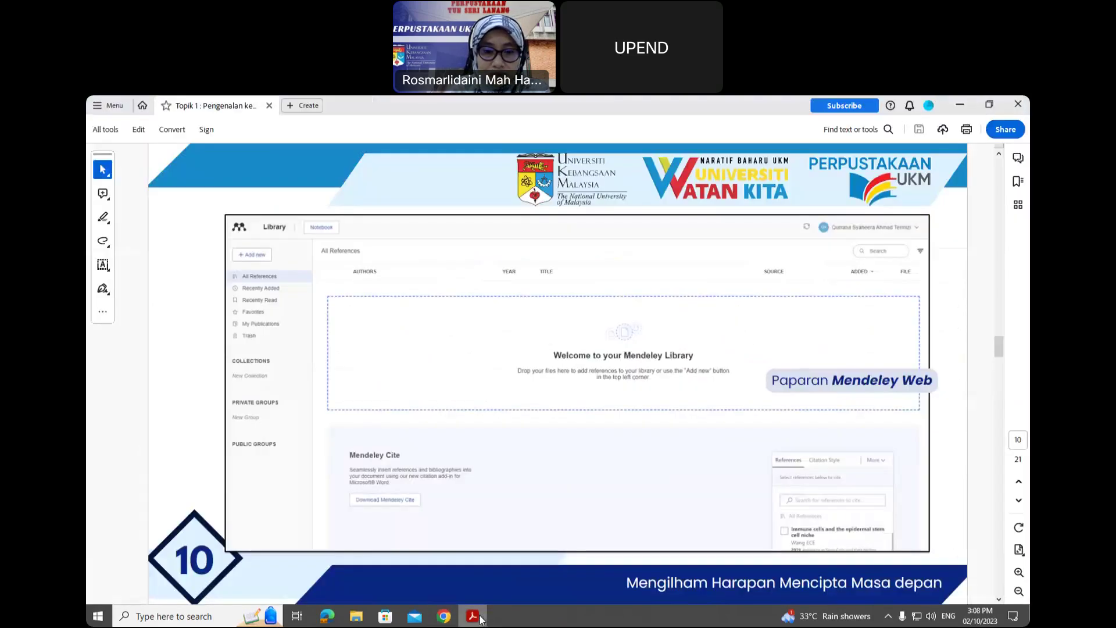
{"action": "scroll", "coordinate": [578, 518], "scroll_direction": "down", "scroll_amount": 1}
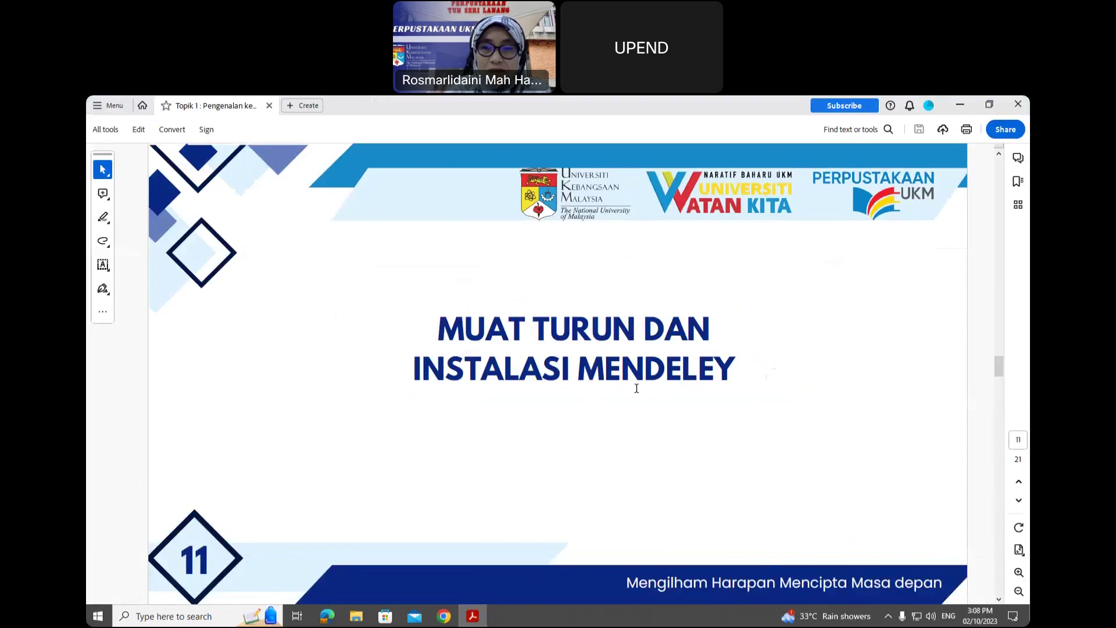
{"action": "scroll", "coordinate": [637, 388], "scroll_direction": "down", "scroll_amount": 1}
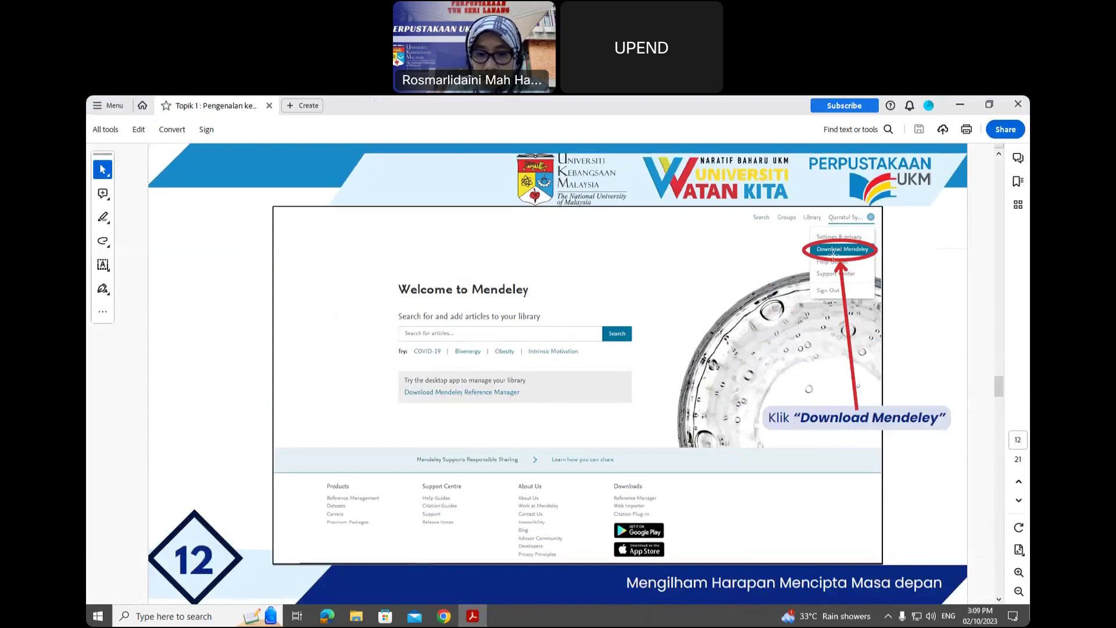
- From the Search | Mendeley tab's account menu, choose Download Mendeley to get the Windows installer
{"action": "left_click", "coordinate": [443, 617]}
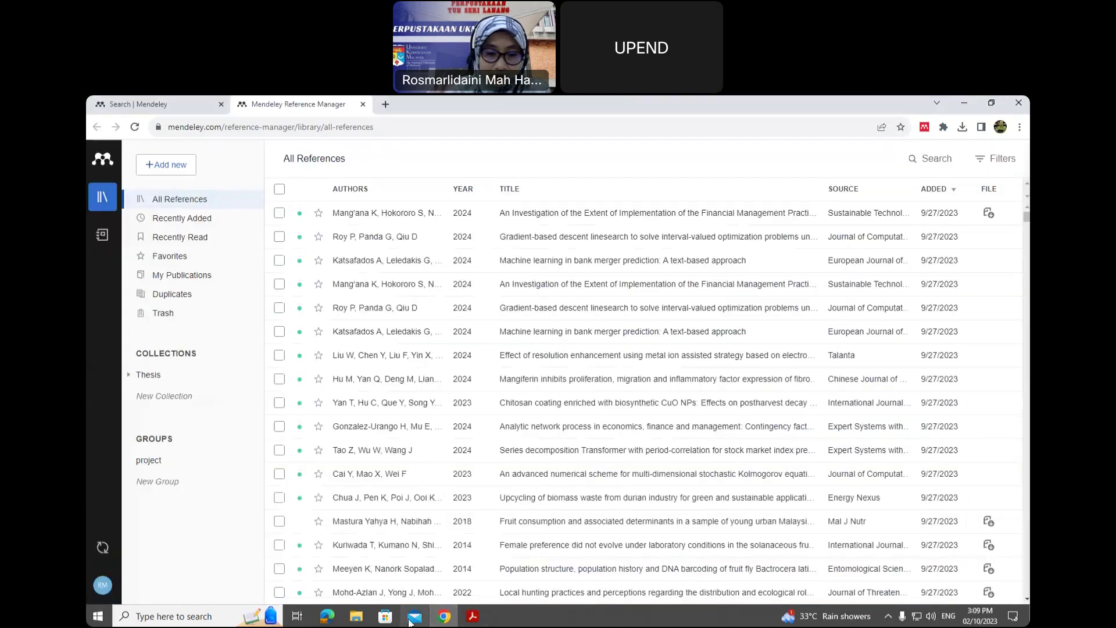
{"action": "left_click", "coordinate": [168, 104]}
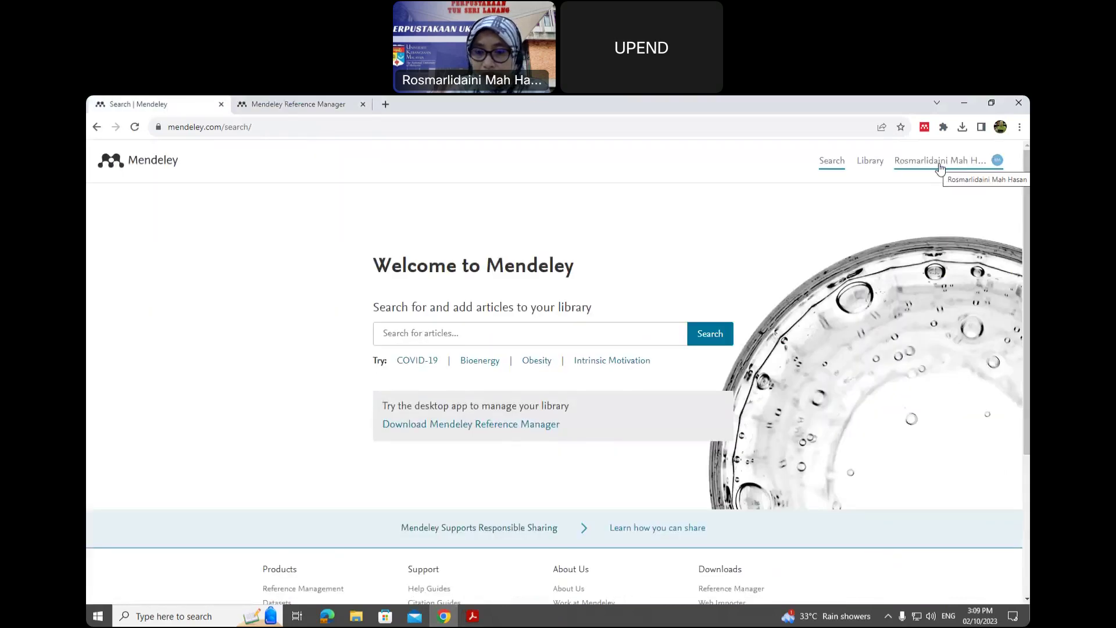
{"action": "left_click", "coordinate": [940, 168]}
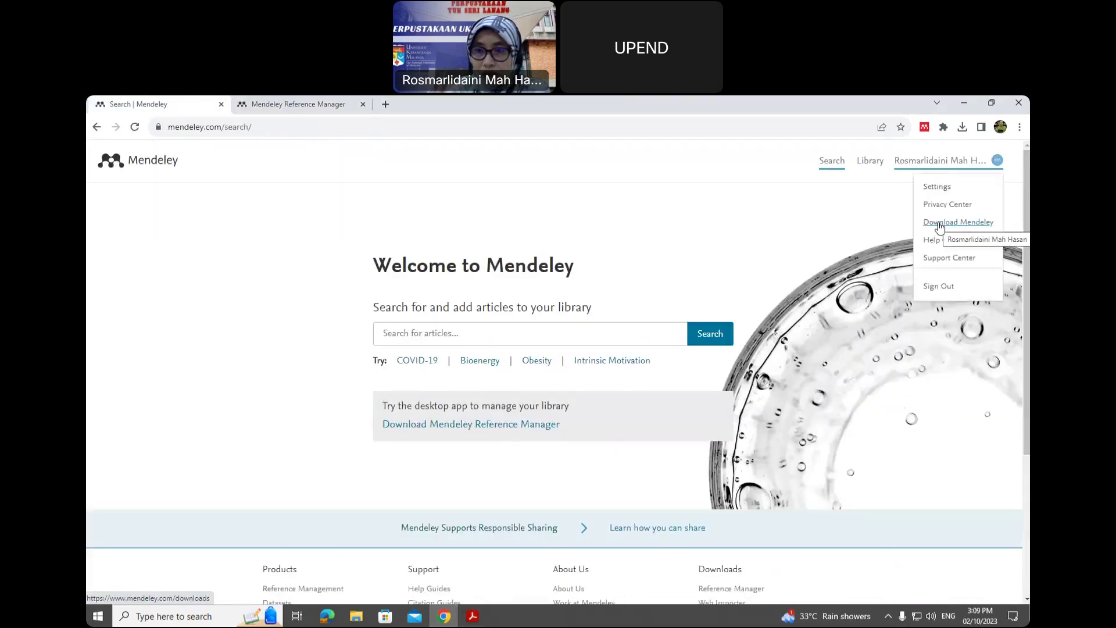
{"action": "scroll", "coordinate": [760, 528], "scroll_direction": "down", "scroll_amount": 2}
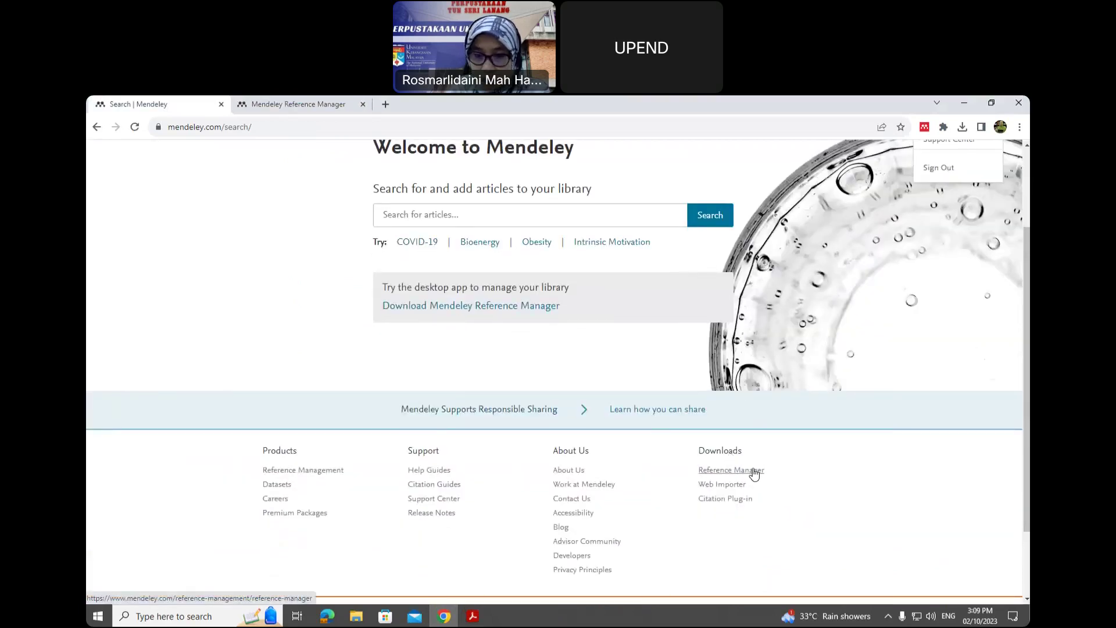
{"action": "scroll", "coordinate": [954, 428], "scroll_direction": "up", "scroll_amount": 2}
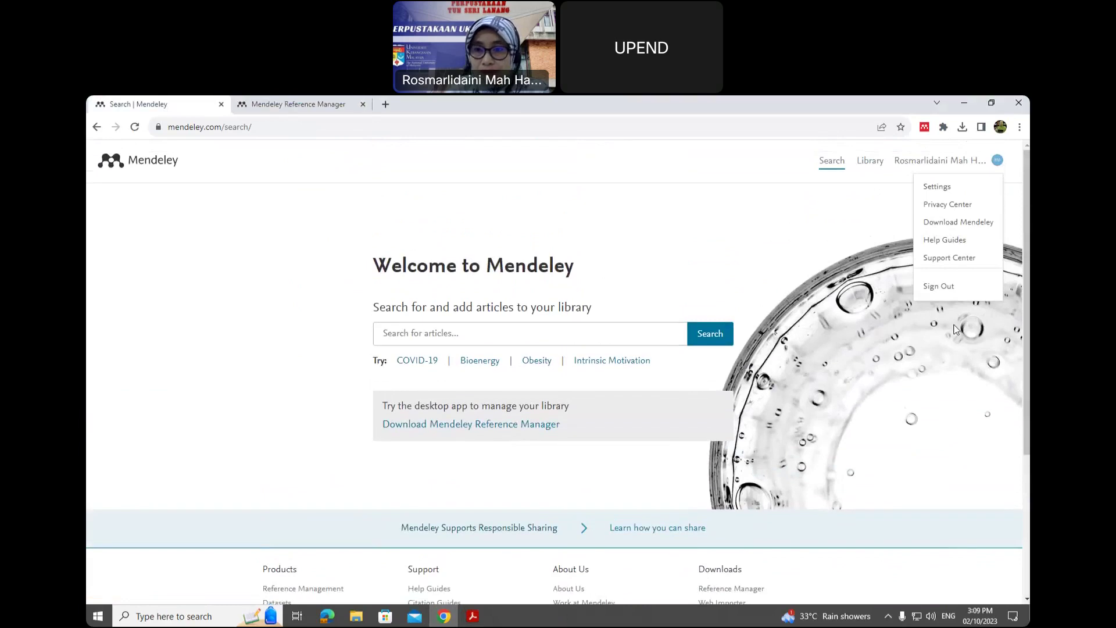
{"action": "left_click", "coordinate": [956, 224]}
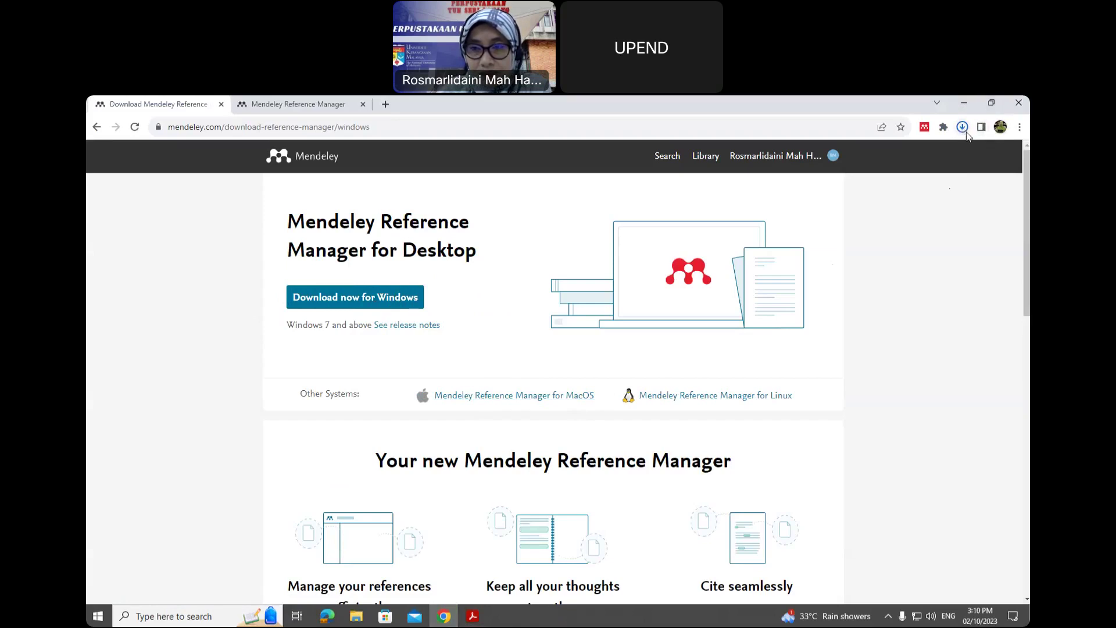
- Confirm the 145 MB Mendeley Reference Manager 2.100.0 installer shows Done in recent downloads
{"action": "left_click", "coordinate": [963, 128]}
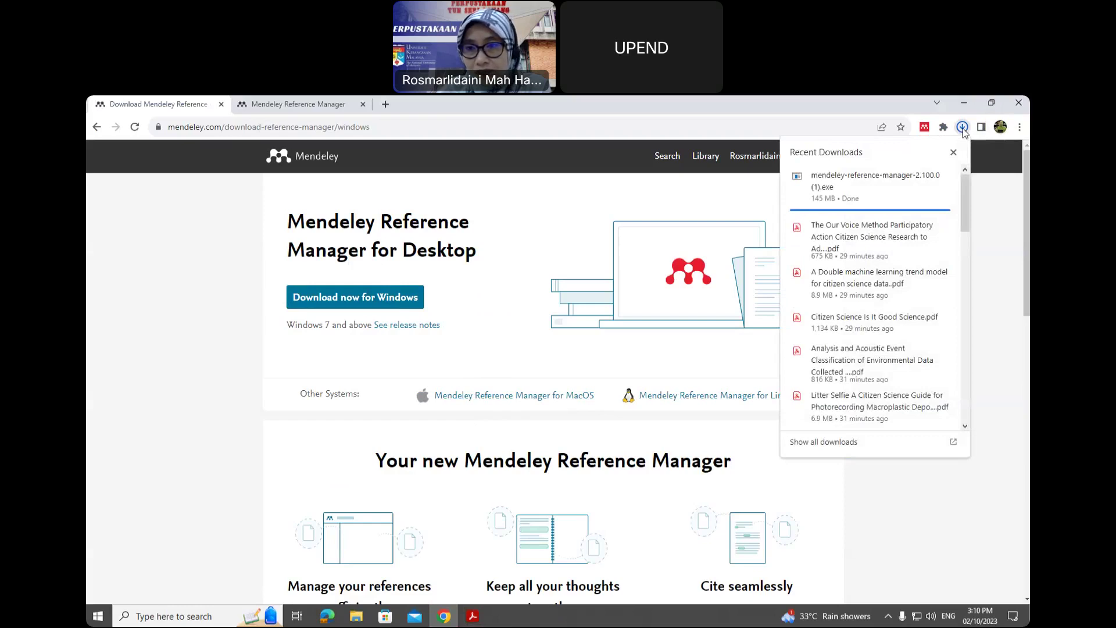
{"action": "mouse_move", "coordinate": [846, 192]}
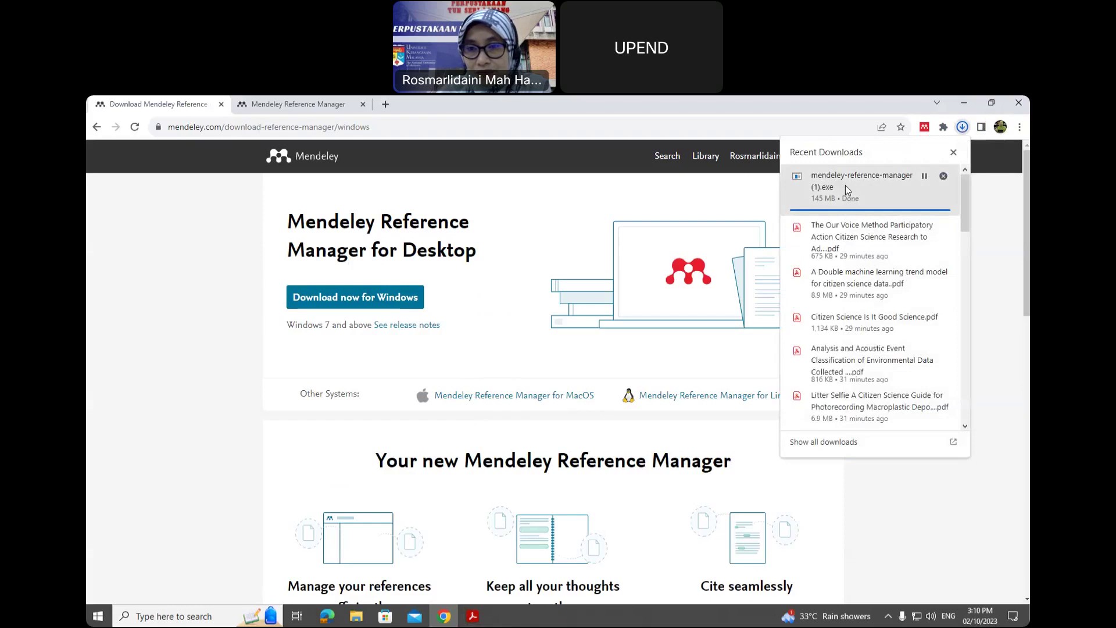
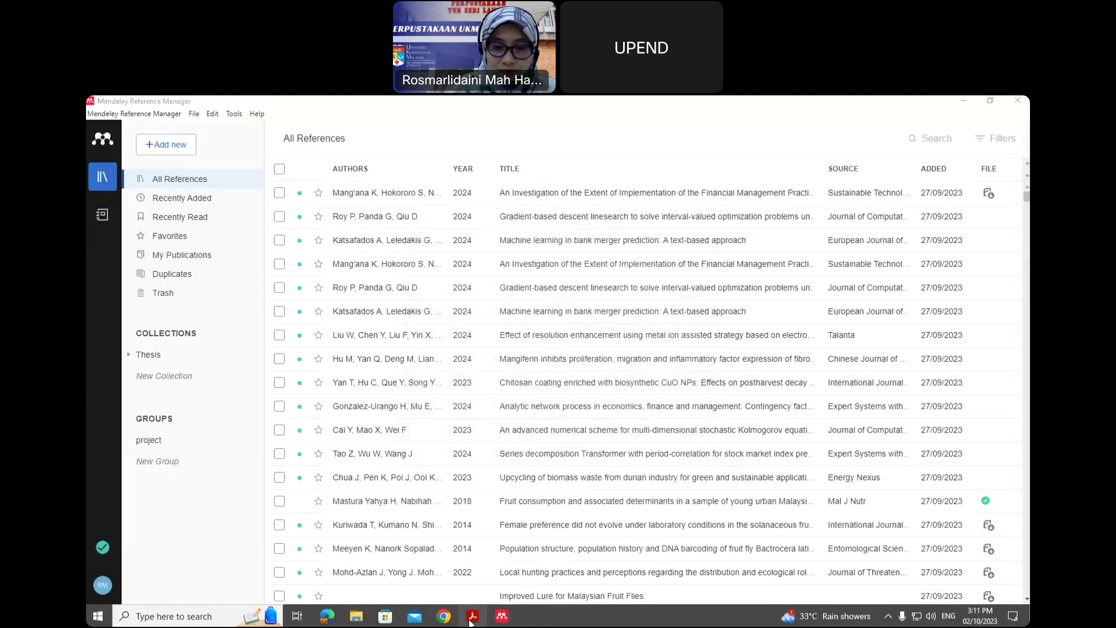
- List every reference in the Mendeley library under All References, alongside the Thesis collection
{"action": "mouse_move", "coordinate": [471, 621]}
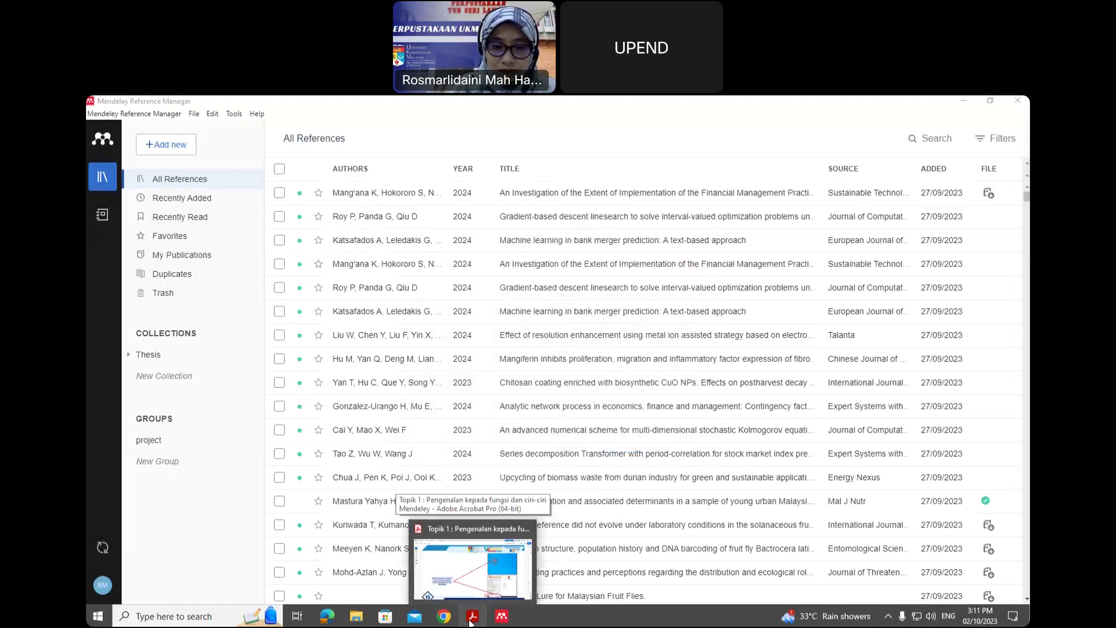
- Page the Acrobat slides to slide 17, Mendeley Desktop versus Reference Manager, then return to Mendeley
{"action": "left_click", "coordinate": [471, 621]}
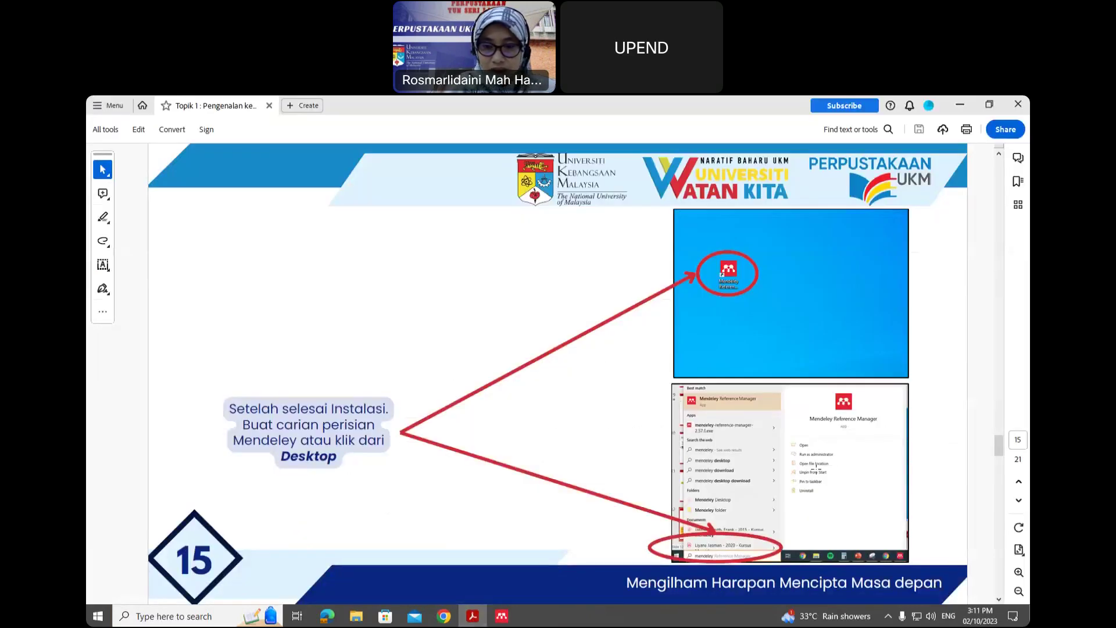
{"action": "scroll", "coordinate": [811, 470], "scroll_direction": "down", "scroll_amount": 2}
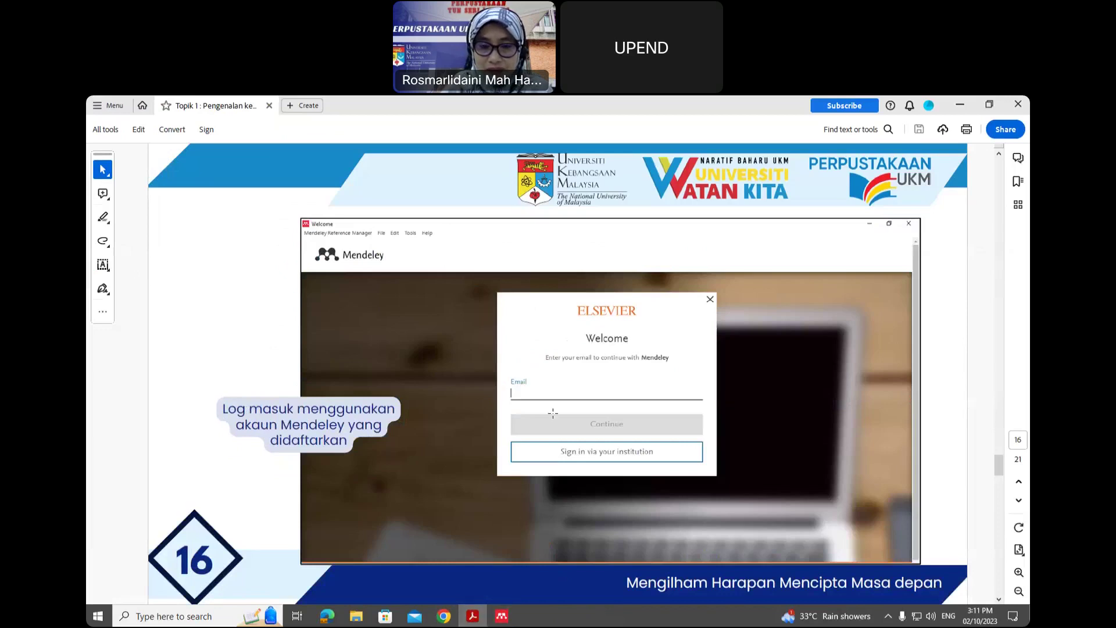
{"action": "scroll", "coordinate": [553, 414], "scroll_direction": "down", "scroll_amount": 2}
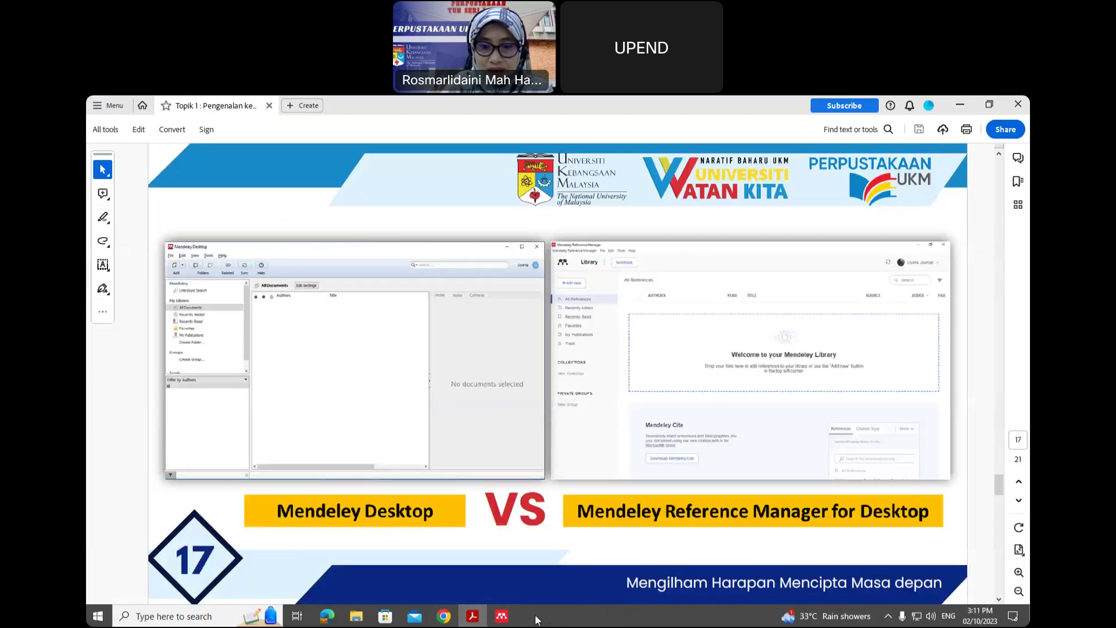
{"action": "left_click", "coordinate": [503, 616]}
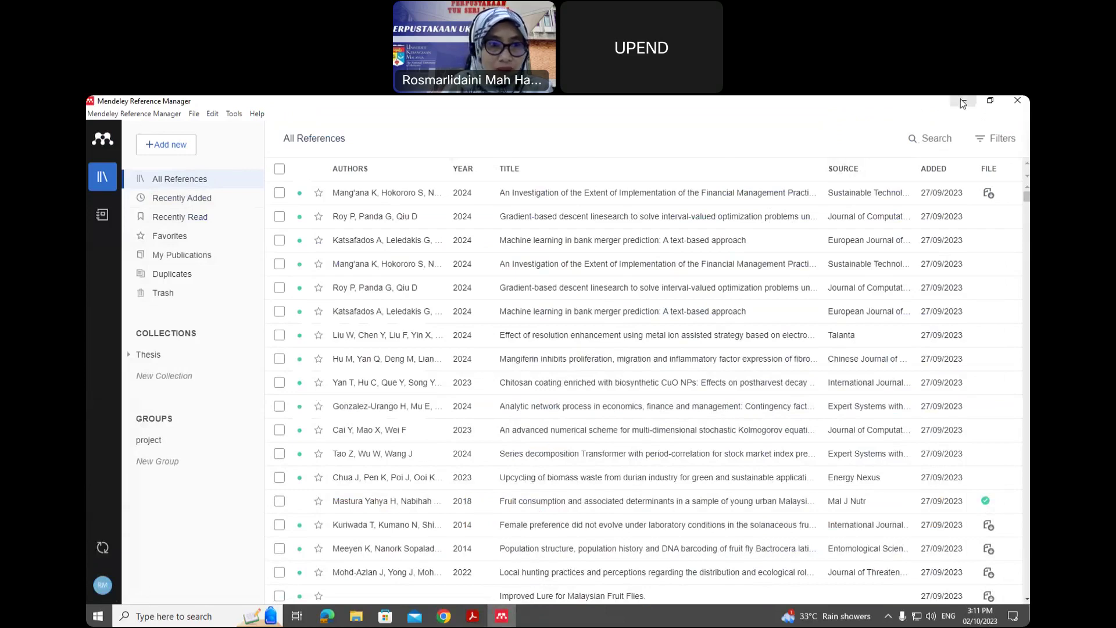
- Compare the desktop Mendeley library with the Chrome web library, then go back to slide 17
{"action": "left_click", "coordinate": [961, 101]}
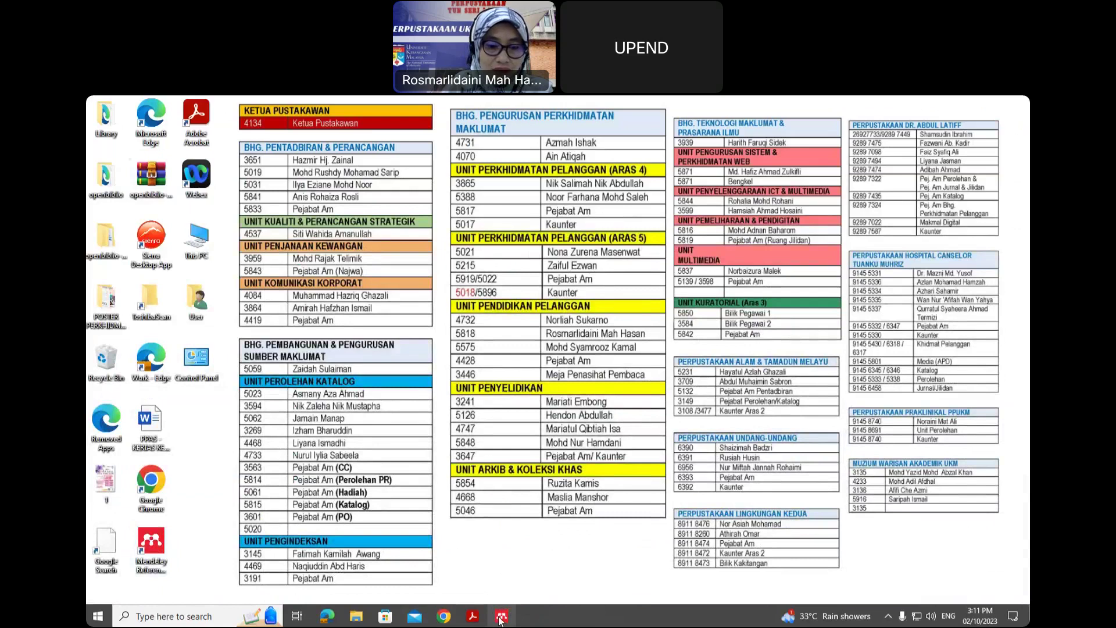
{"action": "left_click", "coordinate": [500, 619]}
{"action": "left_click", "coordinate": [445, 617]}
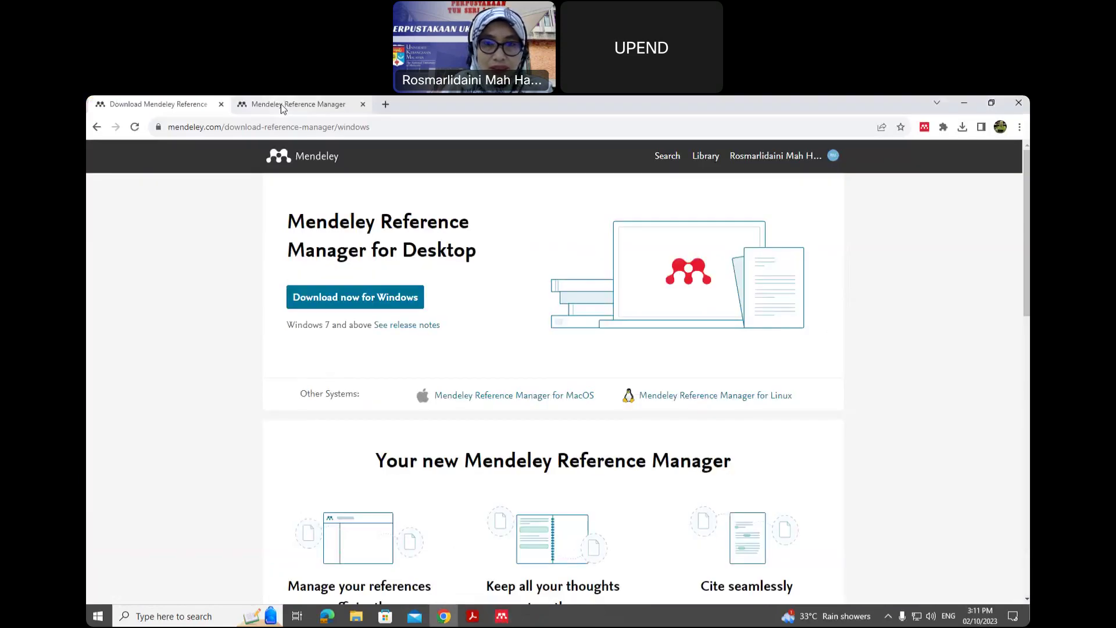
{"action": "left_click", "coordinate": [281, 103]}
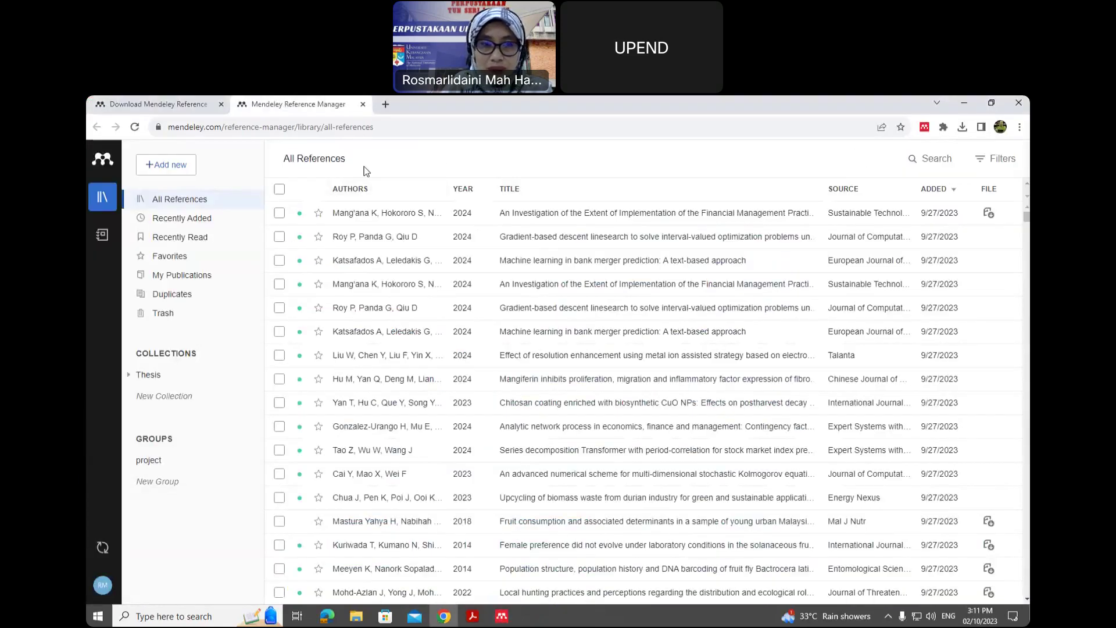
{"action": "left_click", "coordinate": [502, 616]}
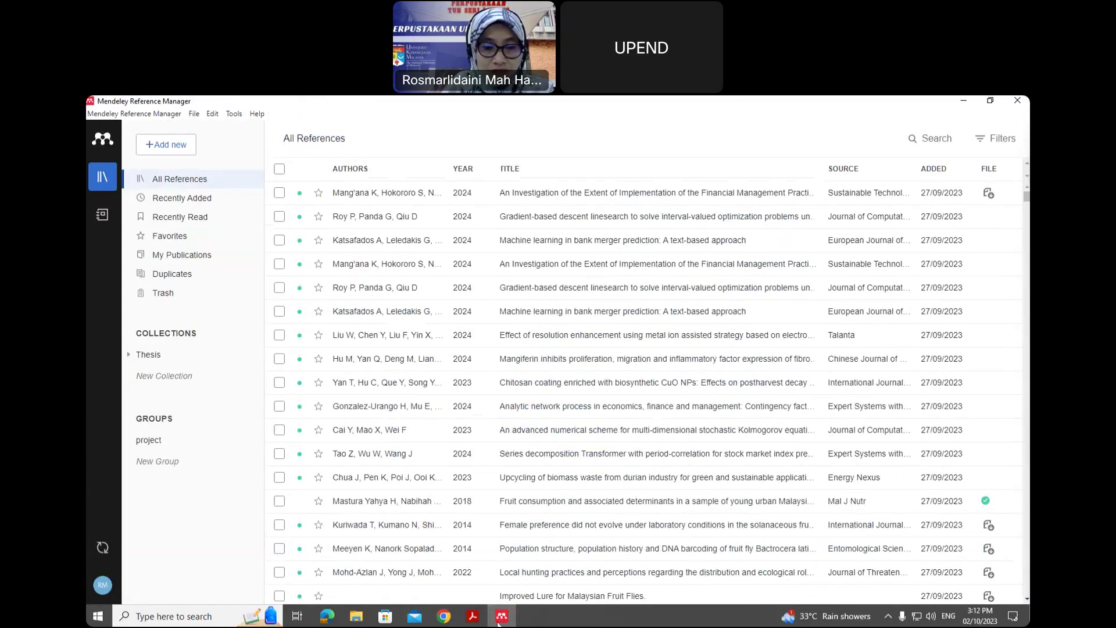
{"action": "left_click", "coordinate": [444, 616]}
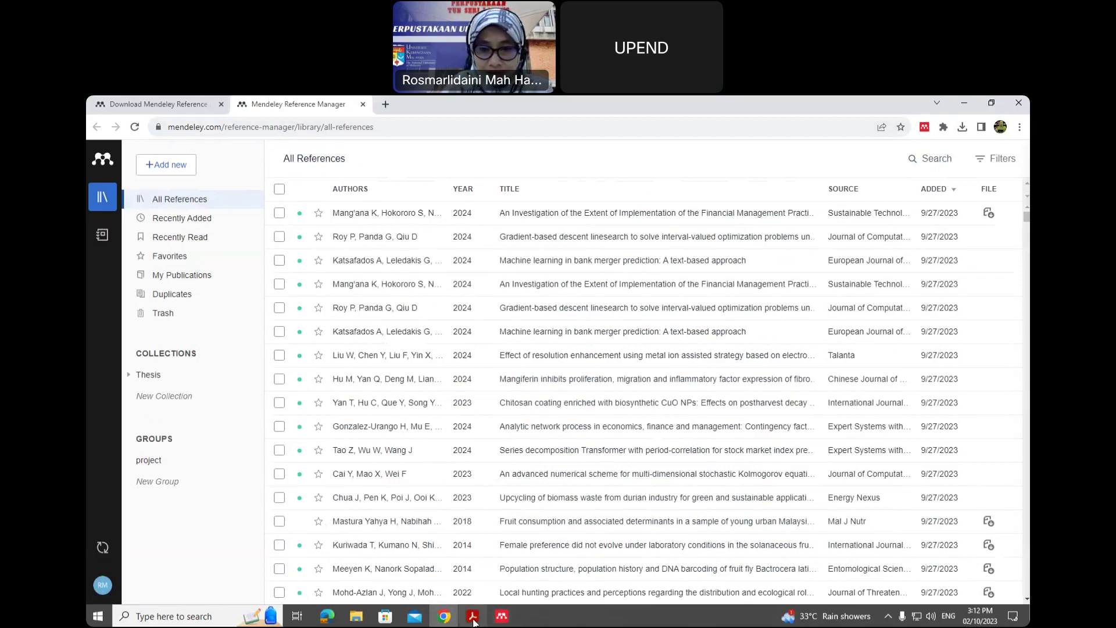
{"action": "left_click", "coordinate": [472, 618]}
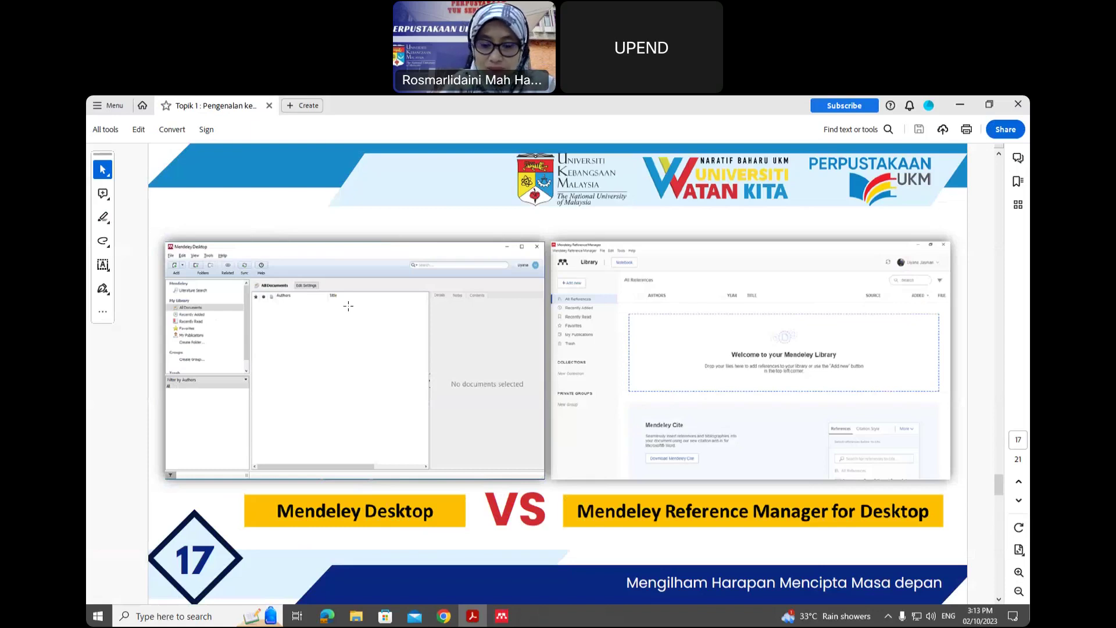
- Advance through slide 18 to slide 19's labelled overview of the six Mendeley interface panels
{"action": "scroll", "coordinate": [348, 306], "scroll_direction": "down", "scroll_amount": 5}
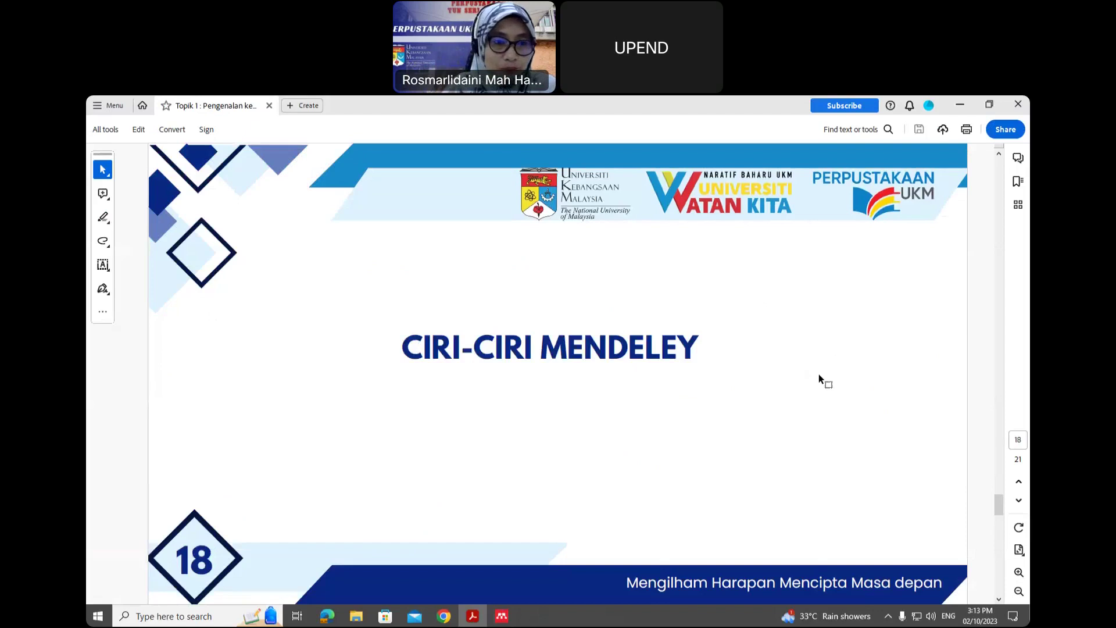
{"action": "scroll", "coordinate": [819, 374], "scroll_direction": "down", "scroll_amount": 2}
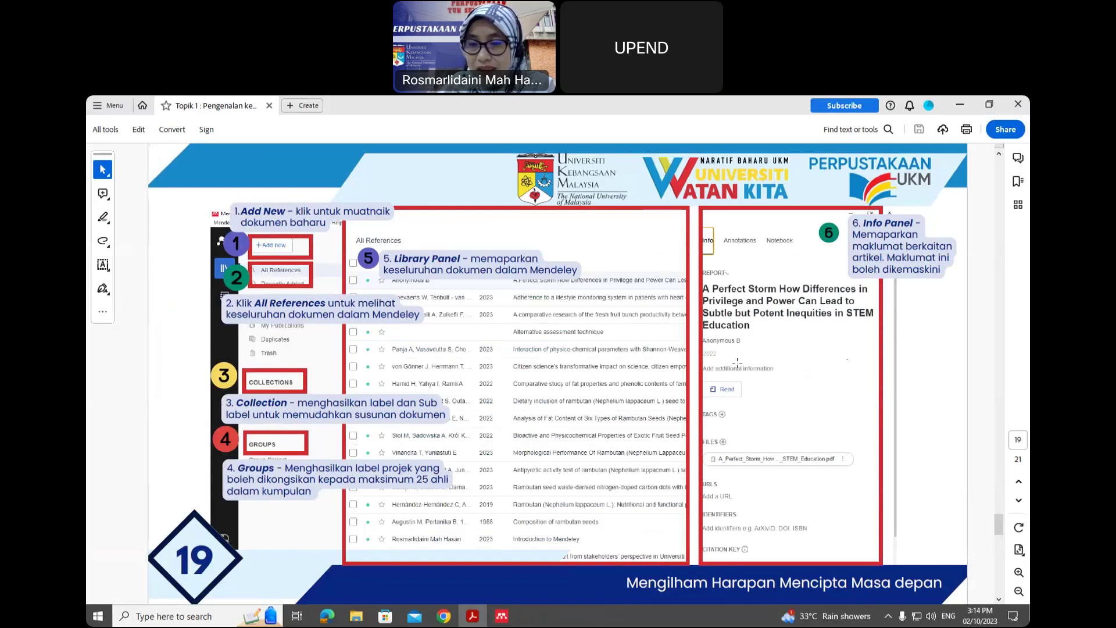
{"action": "left_click", "coordinate": [503, 618]}
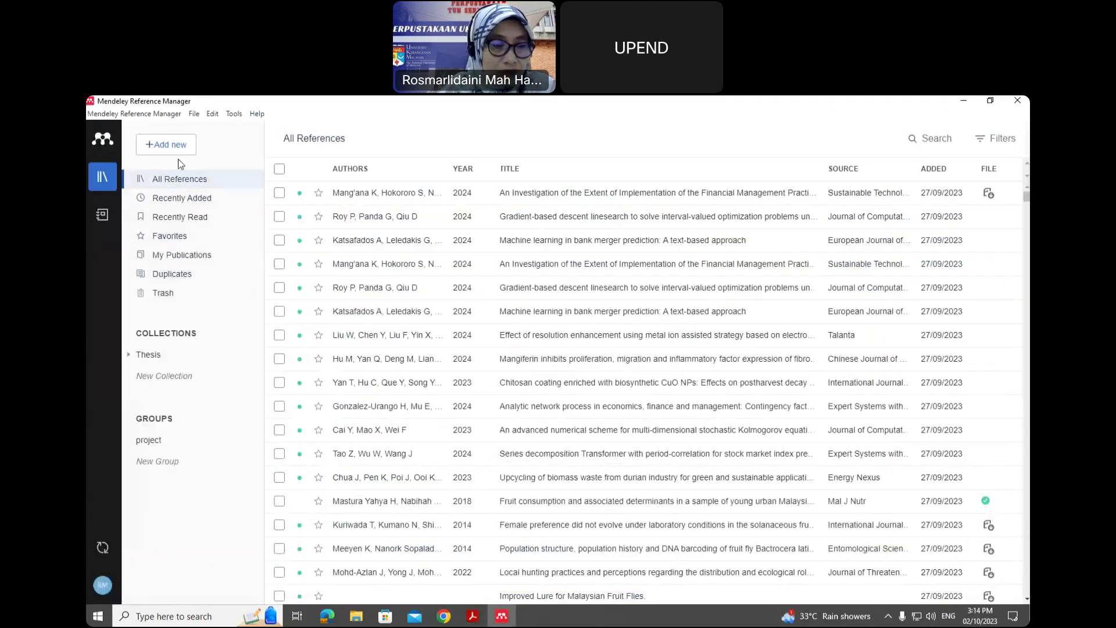
{"action": "left_click", "coordinate": [472, 619]}
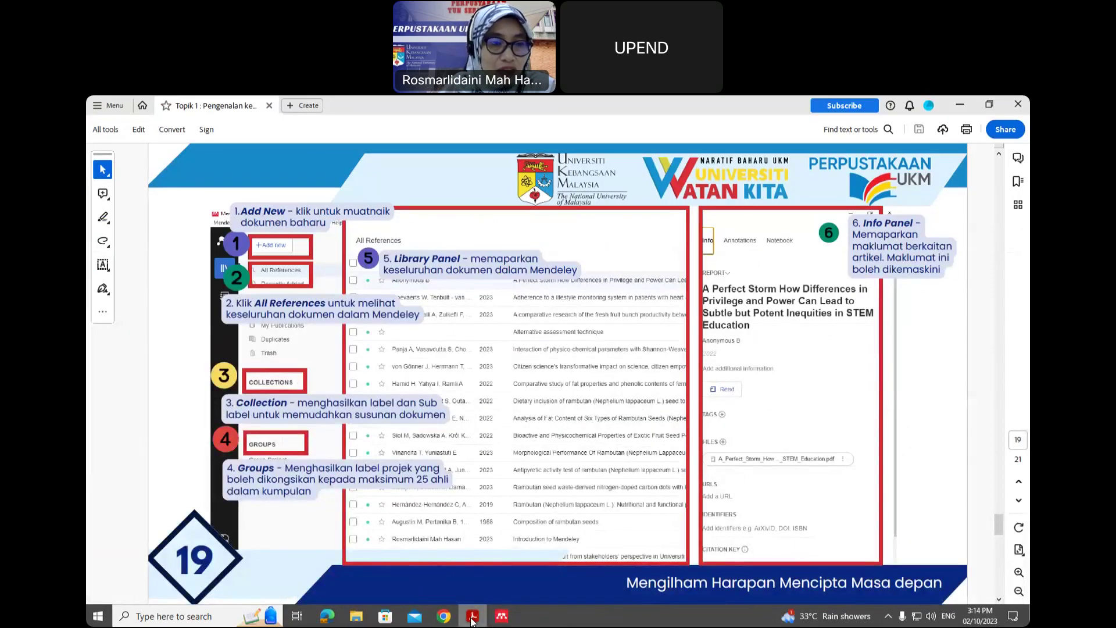
{"action": "left_click", "coordinate": [472, 619]}
{"action": "left_click", "coordinate": [173, 146]}
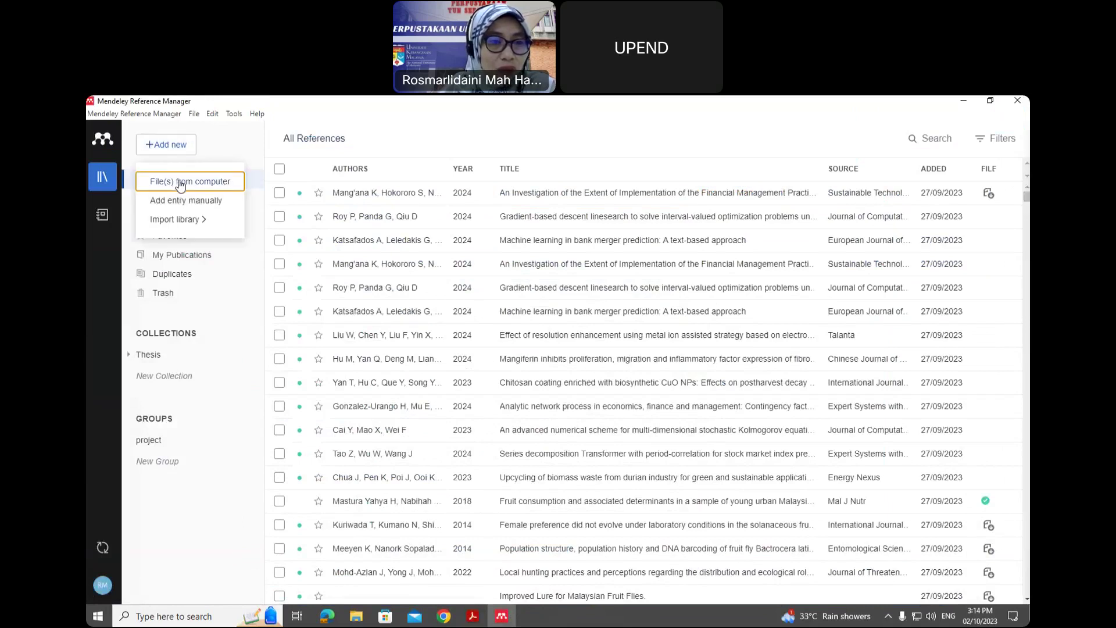
{"action": "mouse_move", "coordinate": [195, 221]}
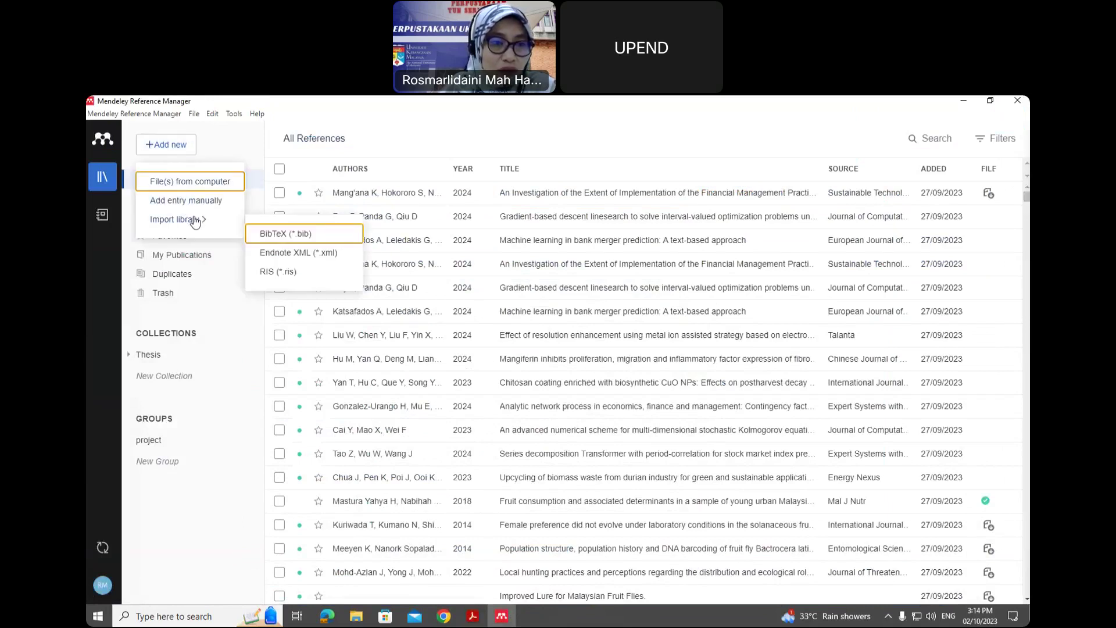
{"action": "left_click", "coordinate": [245, 340]}
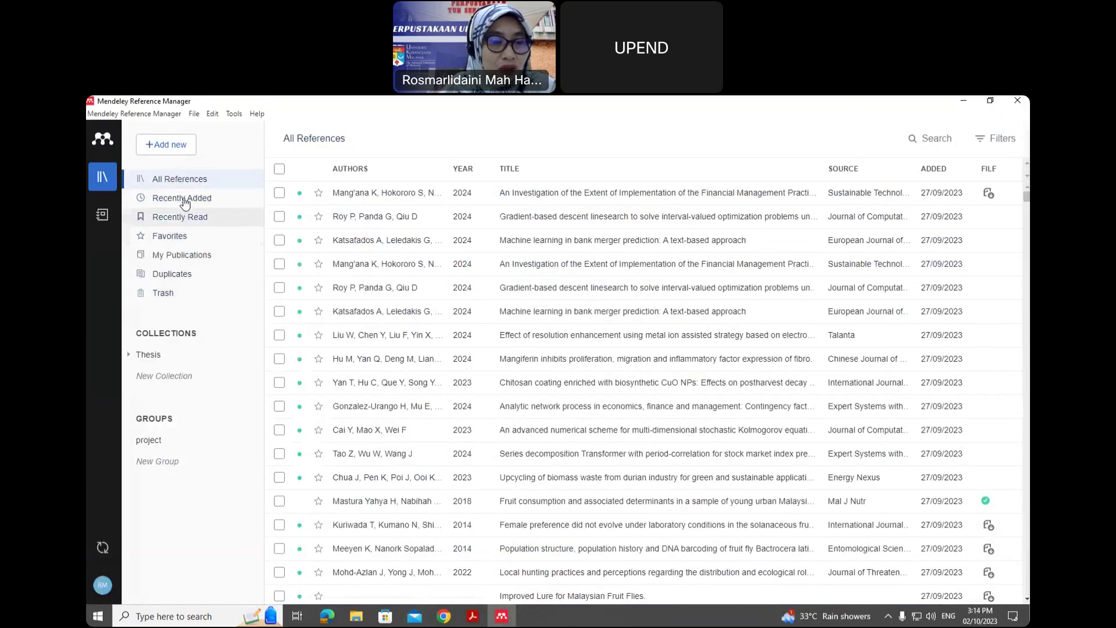
{"action": "left_click", "coordinate": [191, 180]}
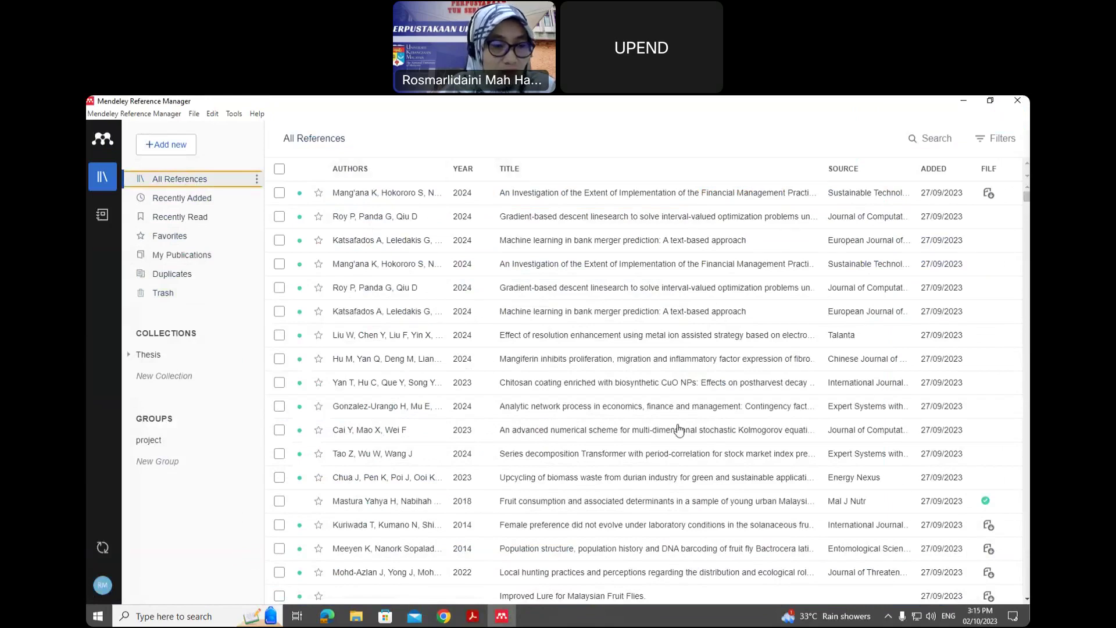
{"action": "left_click", "coordinate": [130, 356]}
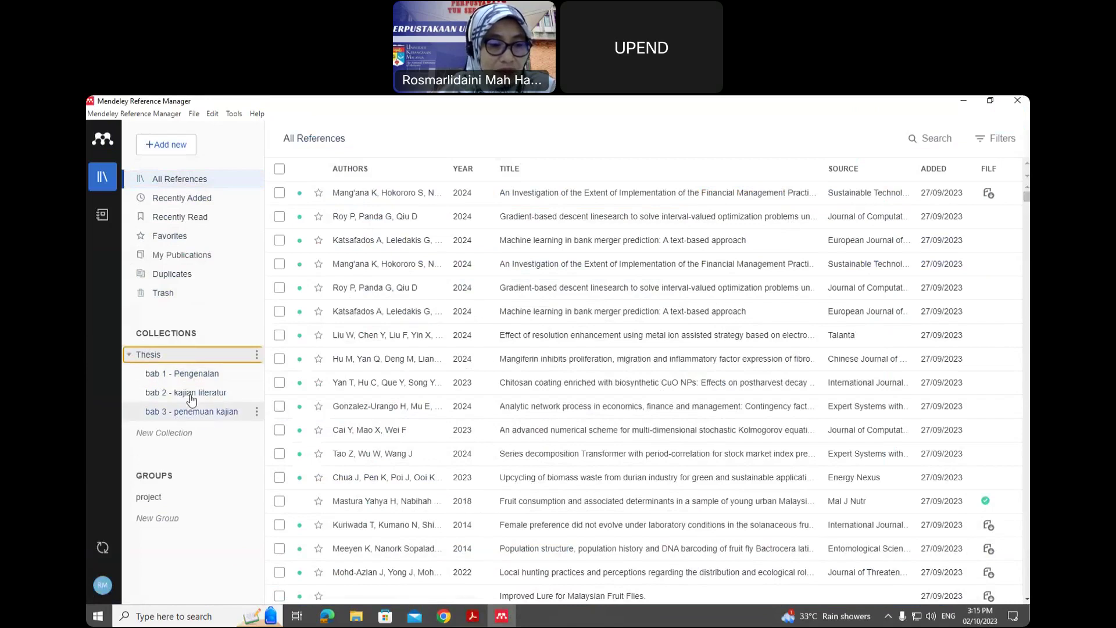
{"action": "left_click", "coordinate": [188, 374]}
{"action": "left_click", "coordinate": [197, 402]}
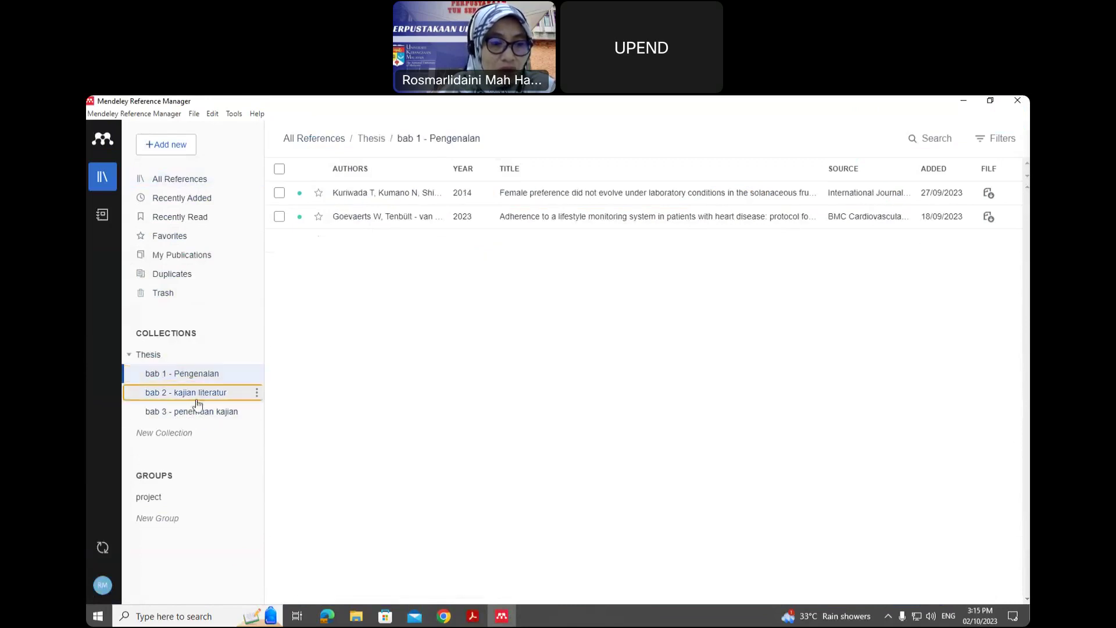
{"action": "left_click", "coordinate": [198, 412]}
{"action": "left_click", "coordinate": [129, 355]}
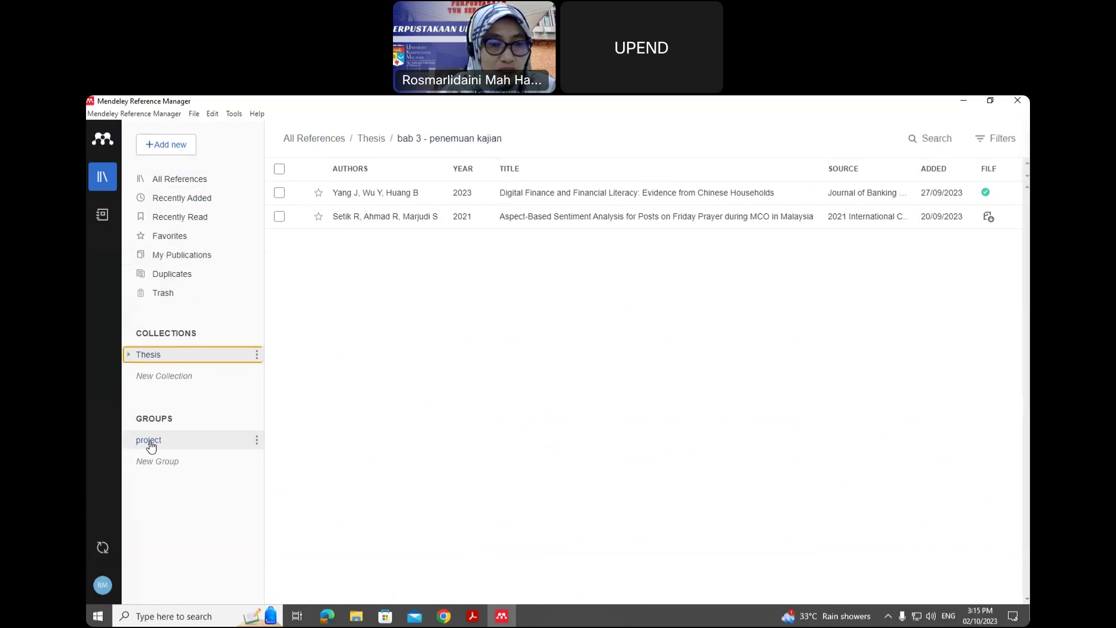
{"action": "left_click", "coordinate": [150, 441]}
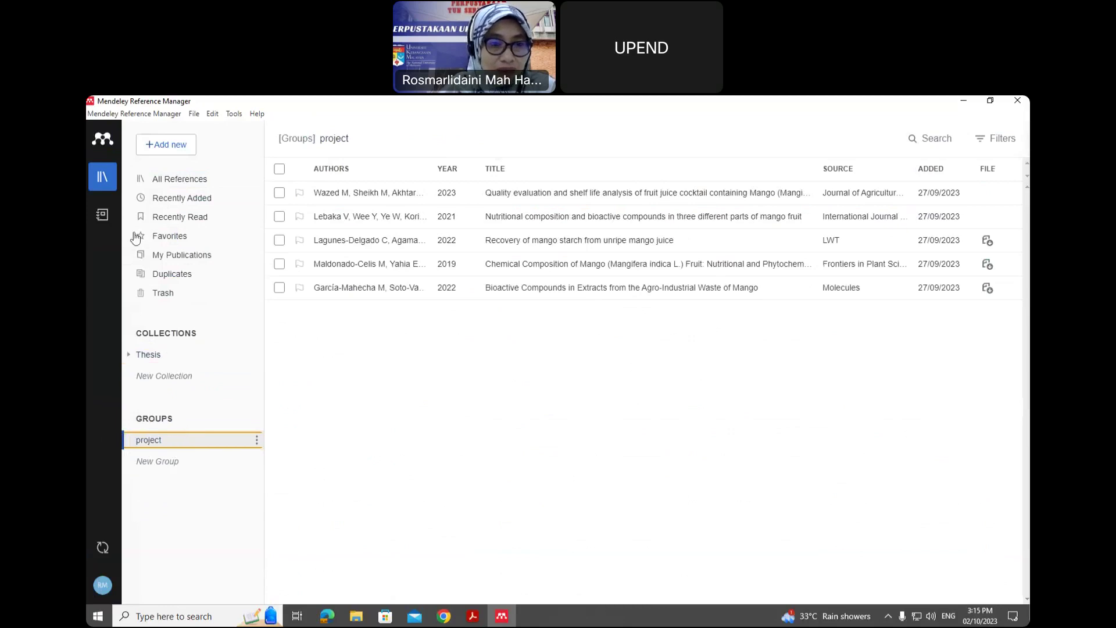
{"action": "left_click", "coordinate": [175, 180]}
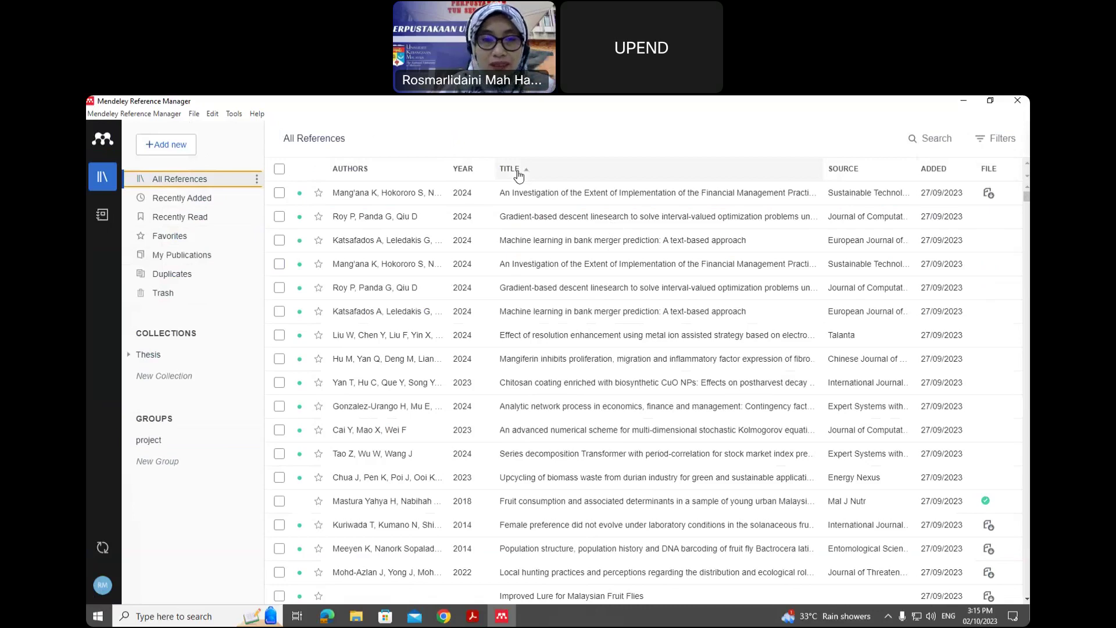
- Try sorting by Year and Title, then sort by date Added with newest references first
{"action": "left_click", "coordinate": [463, 169]}
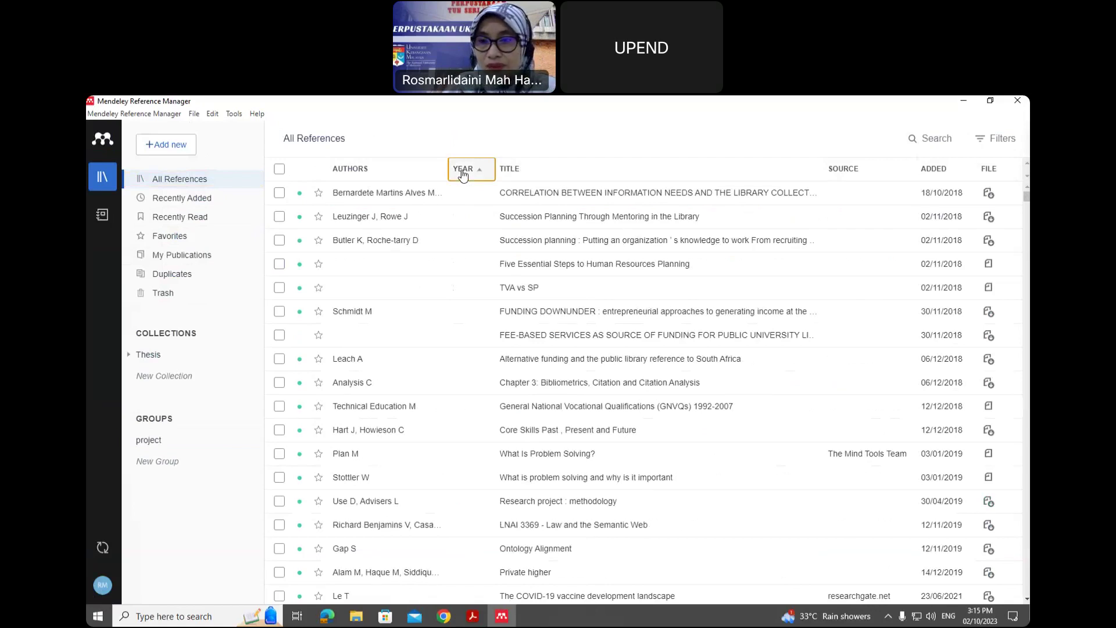
{"action": "left_click", "coordinate": [463, 169]}
{"action": "left_click", "coordinate": [520, 170]}
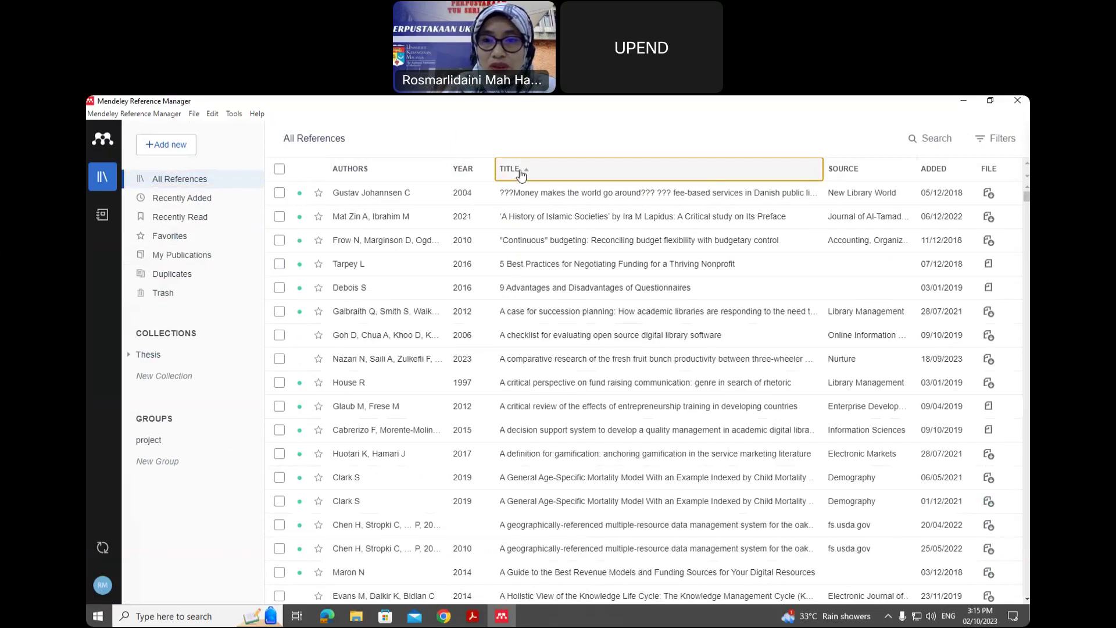
{"action": "left_click", "coordinate": [934, 170]}
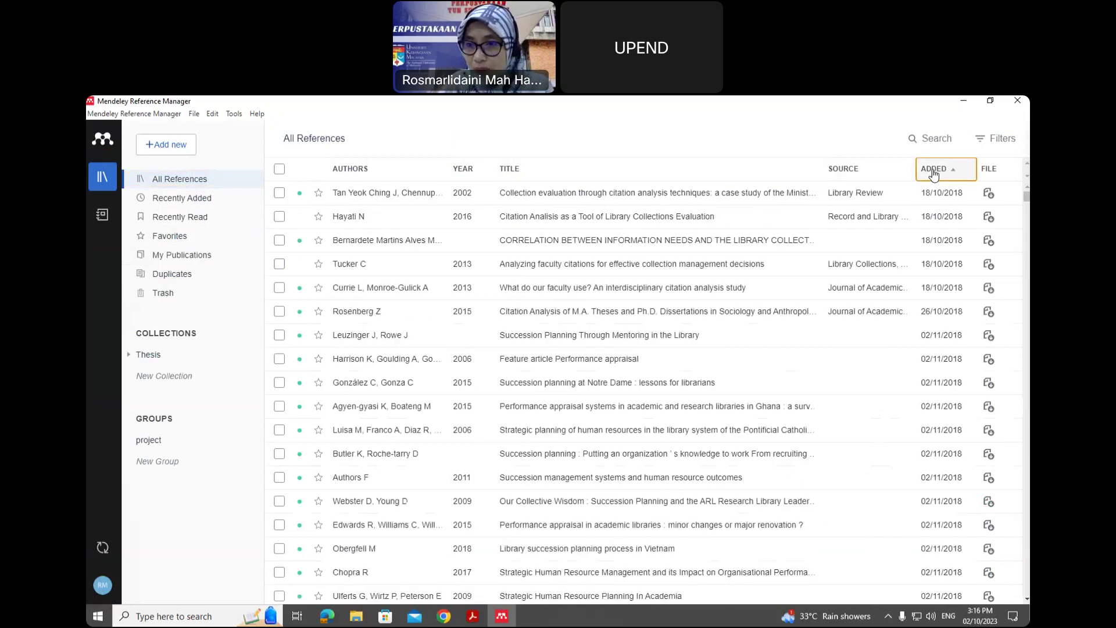
{"action": "left_click", "coordinate": [934, 170]}
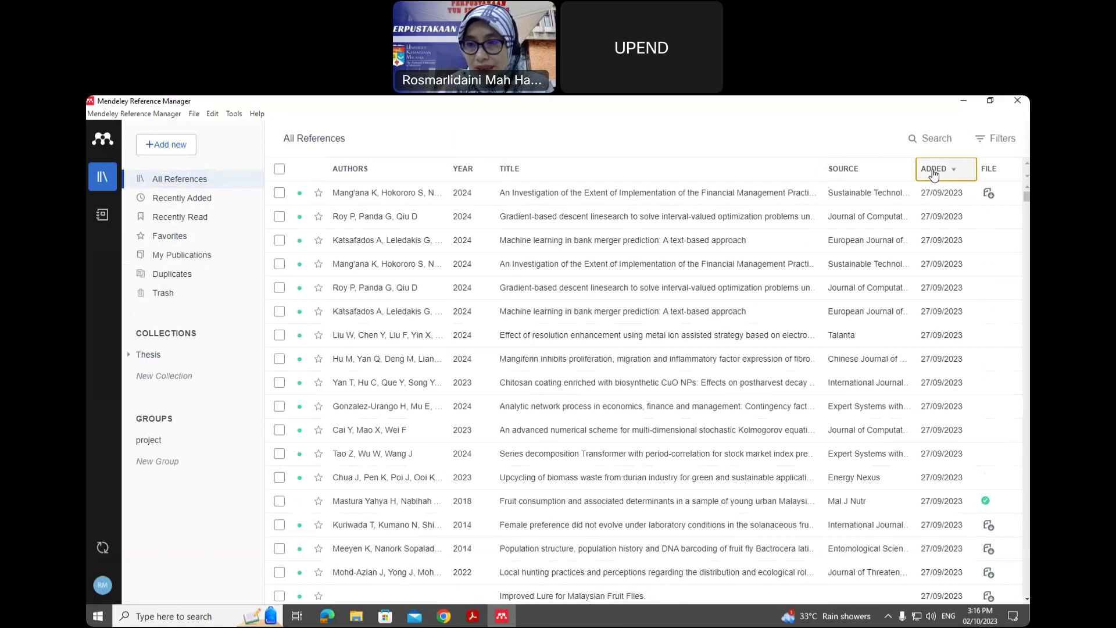
{"action": "left_click", "coordinate": [934, 169]}
{"action": "left_click", "coordinate": [934, 170]}
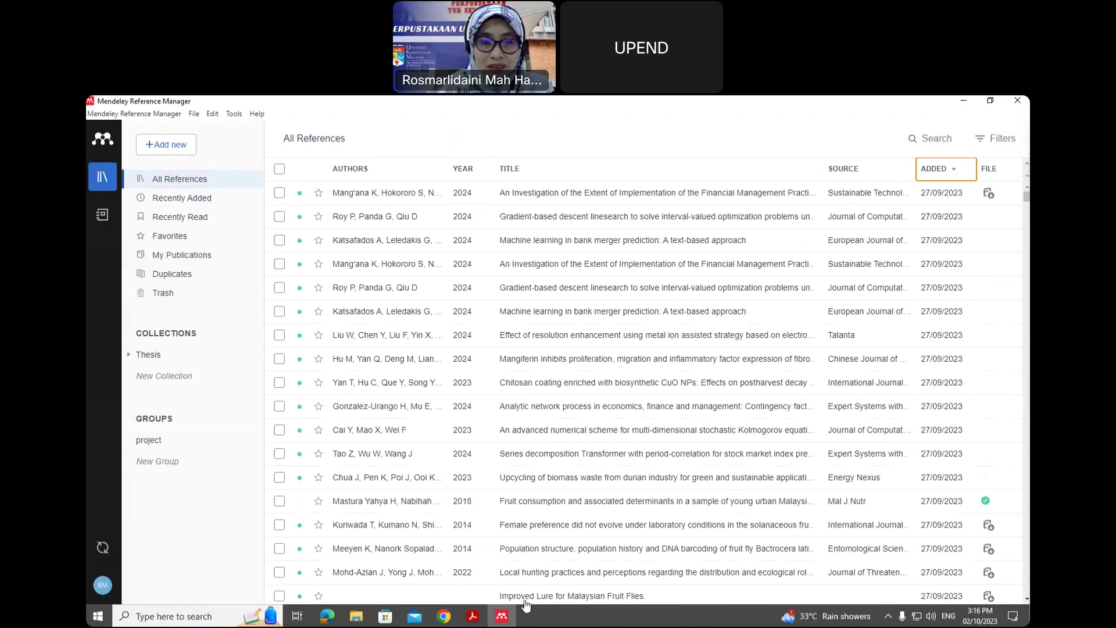
{"action": "mouse_move", "coordinate": [469, 624]}
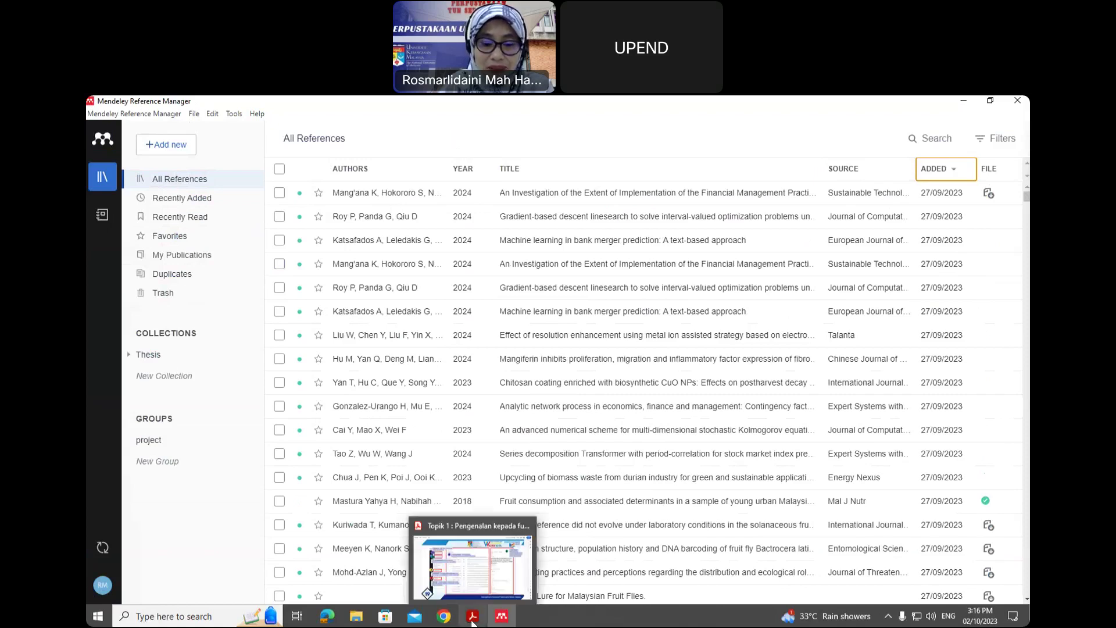
- Open the Agri-SMEs financial management article's details and expand its reference type list
{"action": "left_click", "coordinate": [619, 198]}
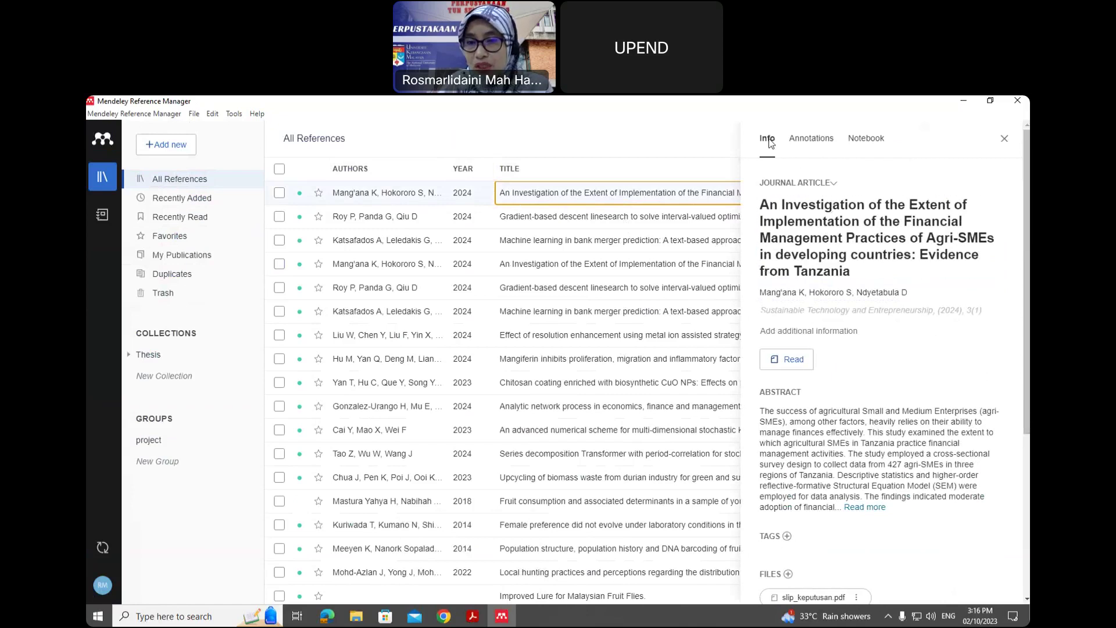
{"action": "scroll", "coordinate": [783, 187], "scroll_direction": "down", "scroll_amount": 1}
{"action": "scroll", "coordinate": [786, 192], "scroll_direction": "up", "scroll_amount": 1}
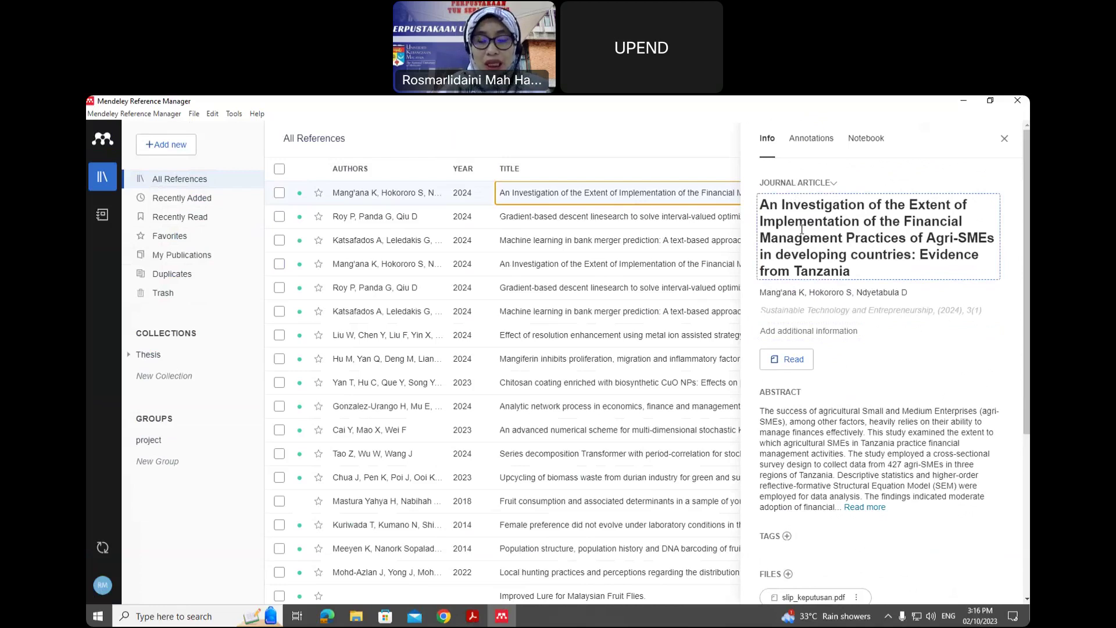
{"action": "left_click", "coordinate": [796, 183]}
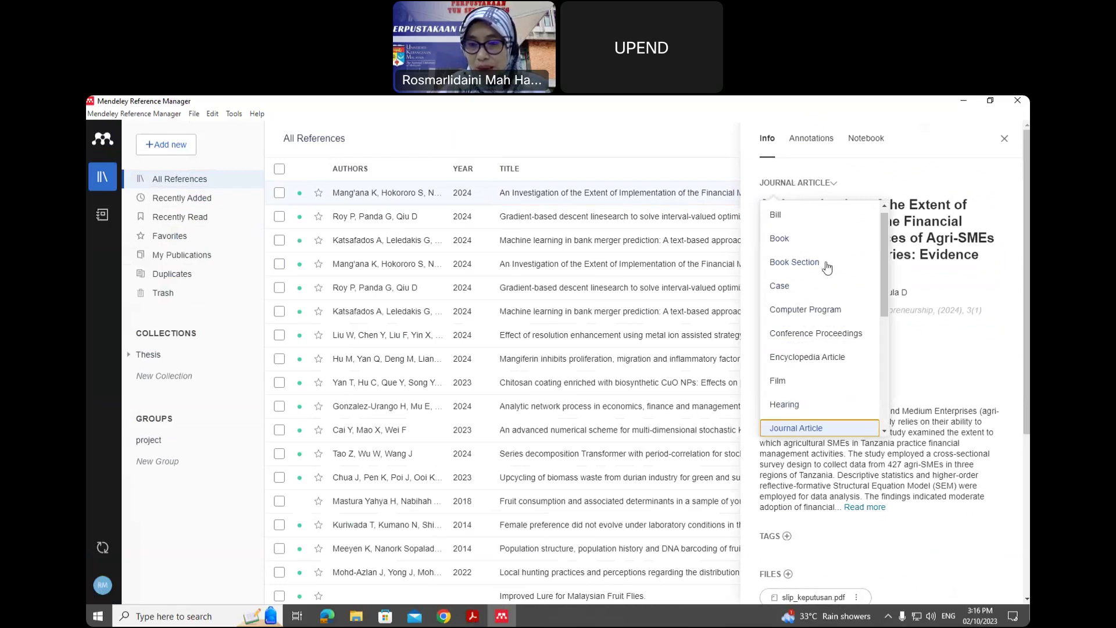
- Leave the Agri-SMEs article's reference type as Journal Article
{"action": "left_click_drag", "start_coordinate": [883, 260], "coordinate": [893, 329]}
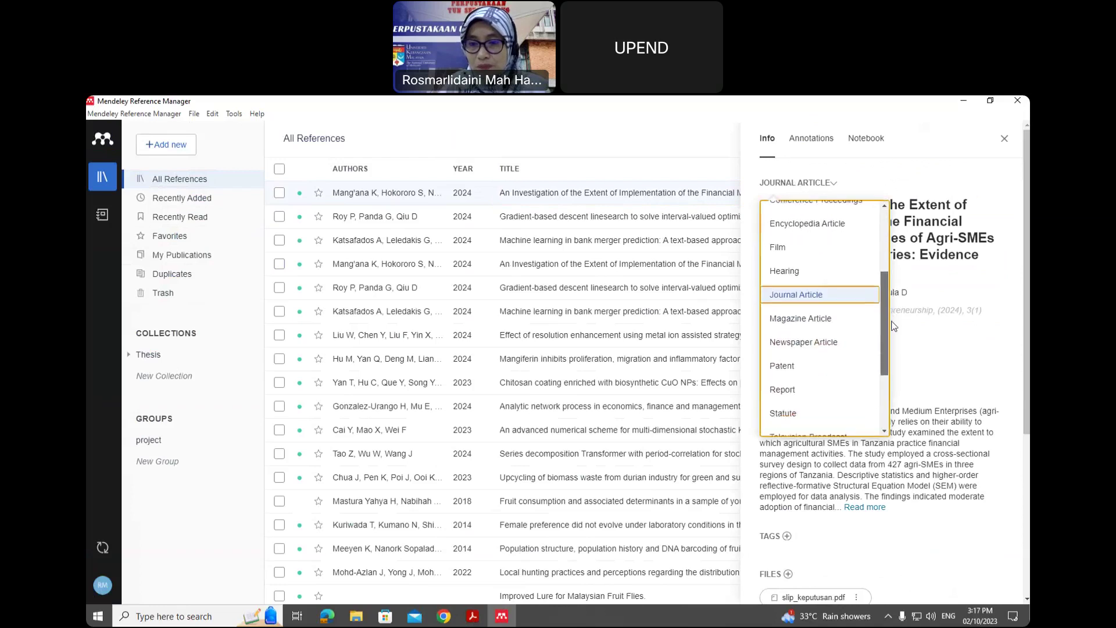
{"action": "scroll", "coordinate": [813, 398], "scroll_direction": "down", "scroll_amount": 1}
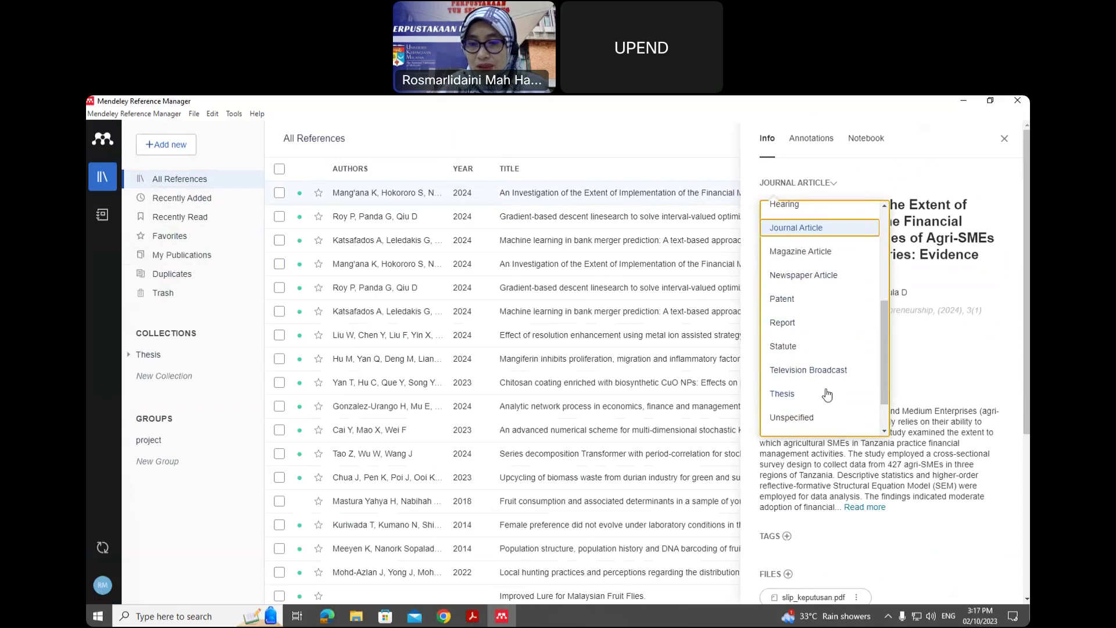
{"action": "left_click", "coordinate": [805, 184]}
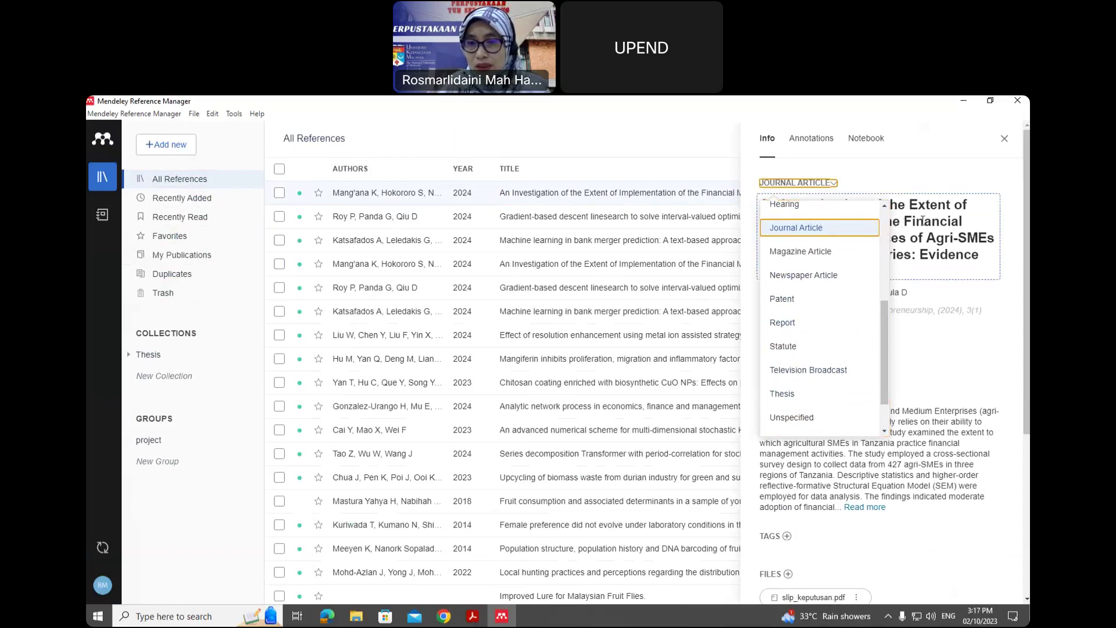
- Add pages 24–36 to the article's journal details and close the reference
{"action": "left_click_drag", "start_coordinate": [850, 272], "coordinate": [767, 208]}
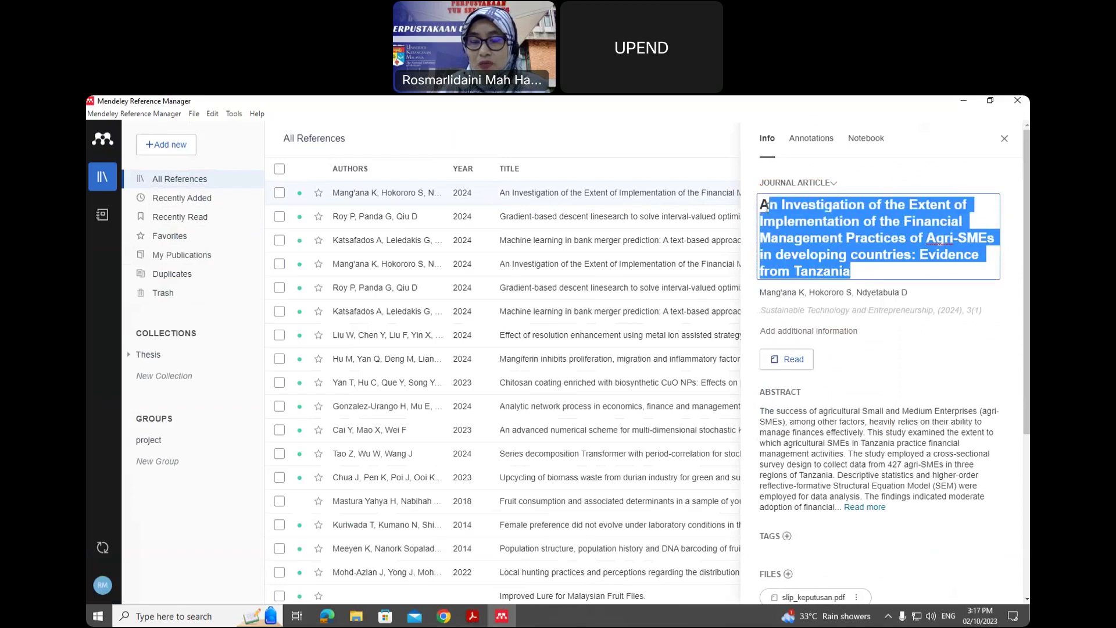
{"action": "left_click", "coordinate": [831, 291]}
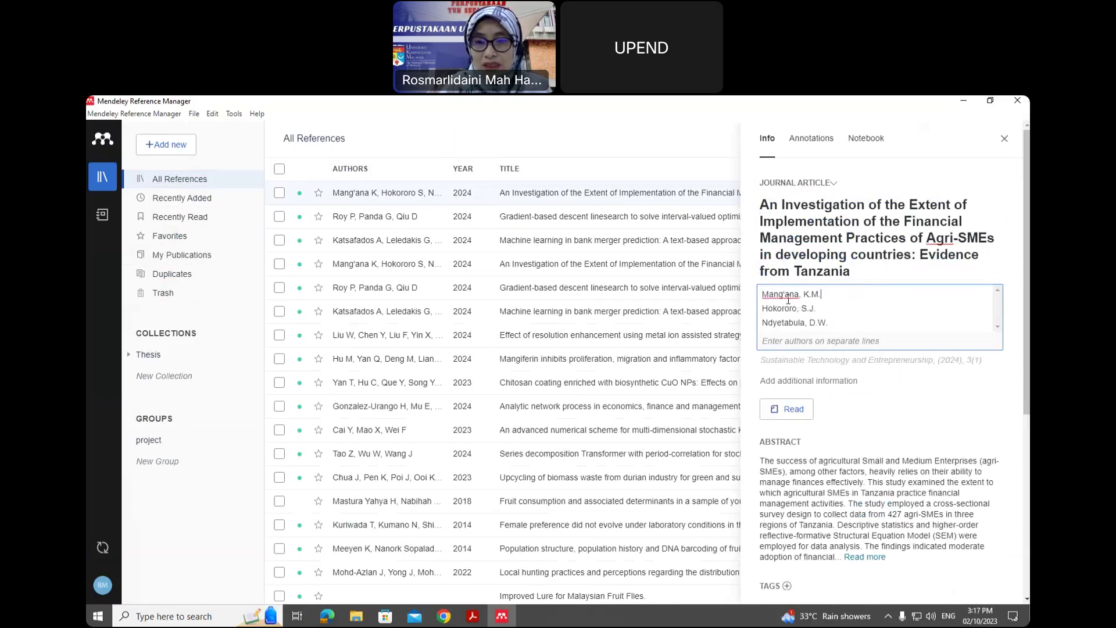
{"action": "left_click", "coordinate": [829, 359]}
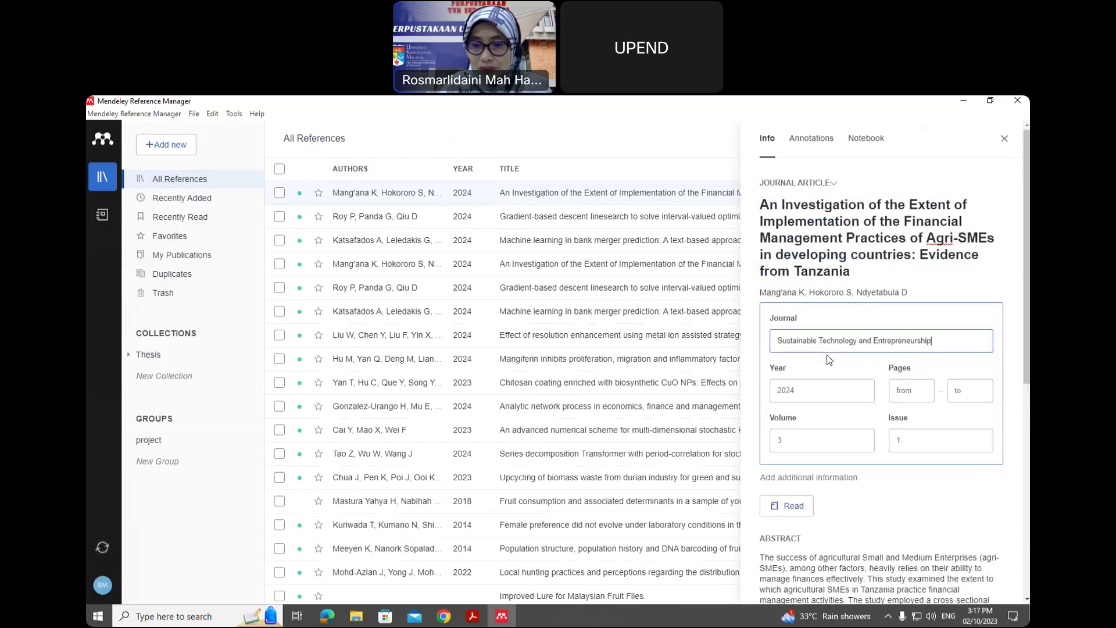
{"action": "left_click", "coordinate": [829, 358]}
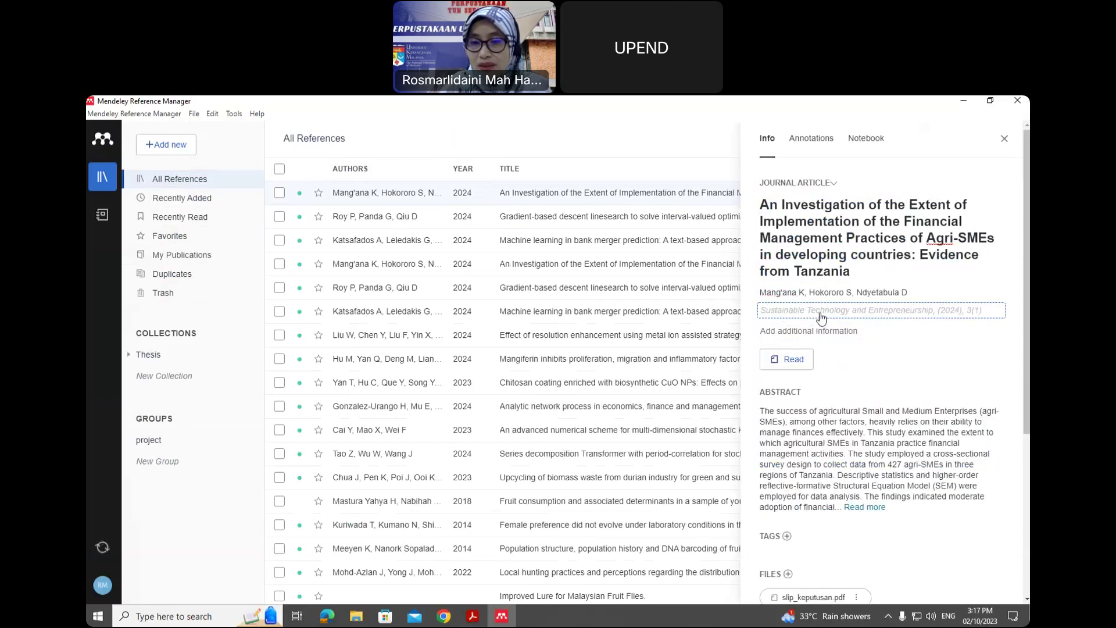
{"action": "left_click", "coordinate": [821, 317]}
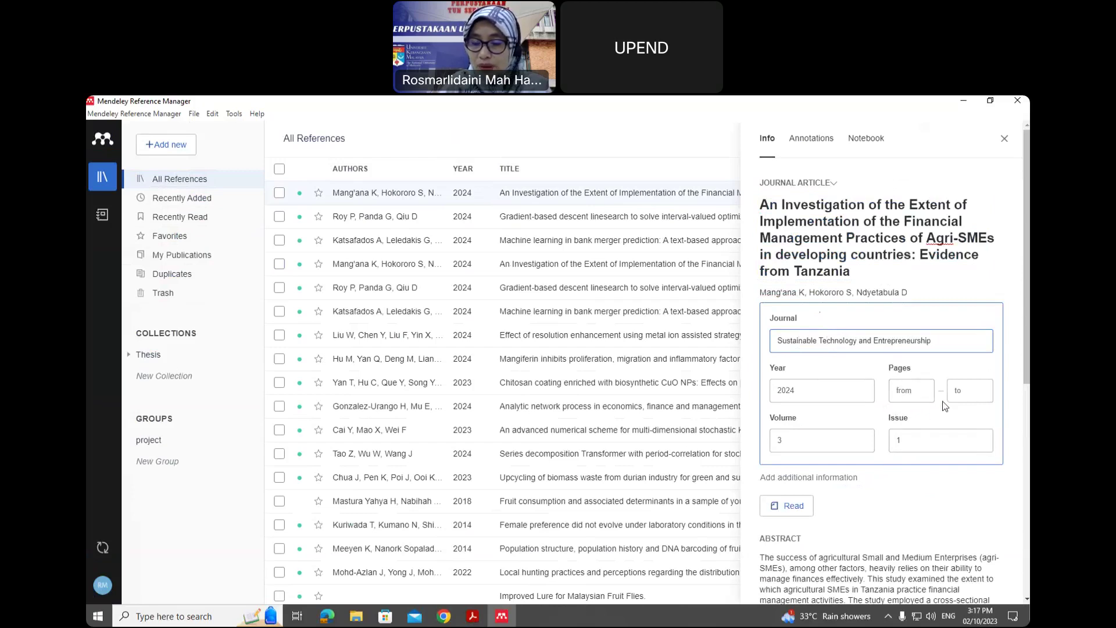
{"action": "left_click", "coordinate": [903, 391]}
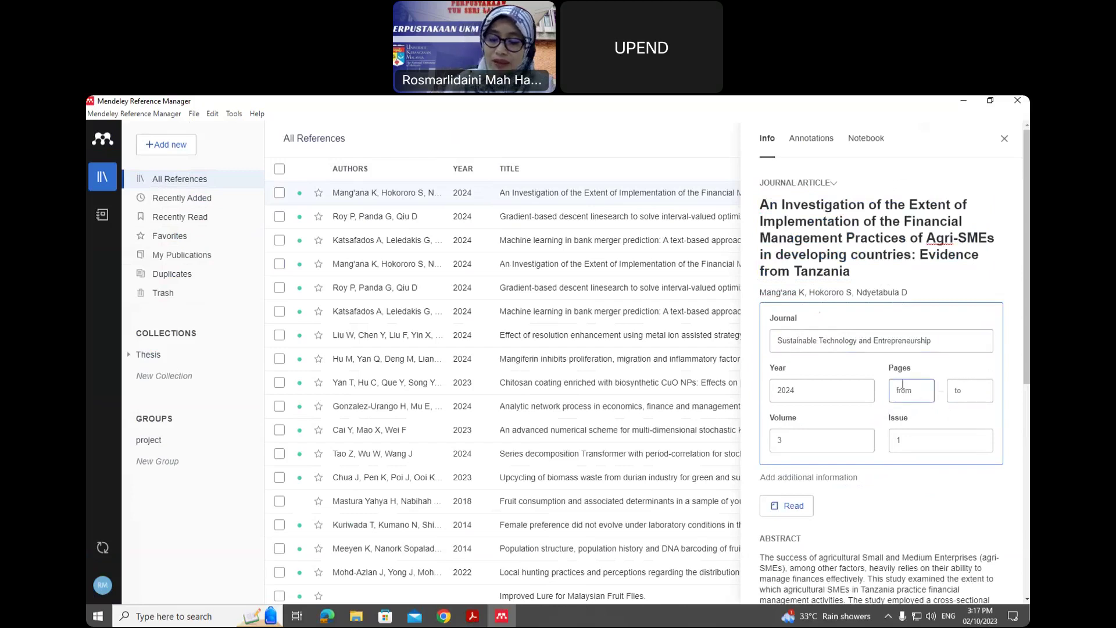
{"action": "type", "text": "24"}
{"action": "left_click", "coordinate": [974, 386]}
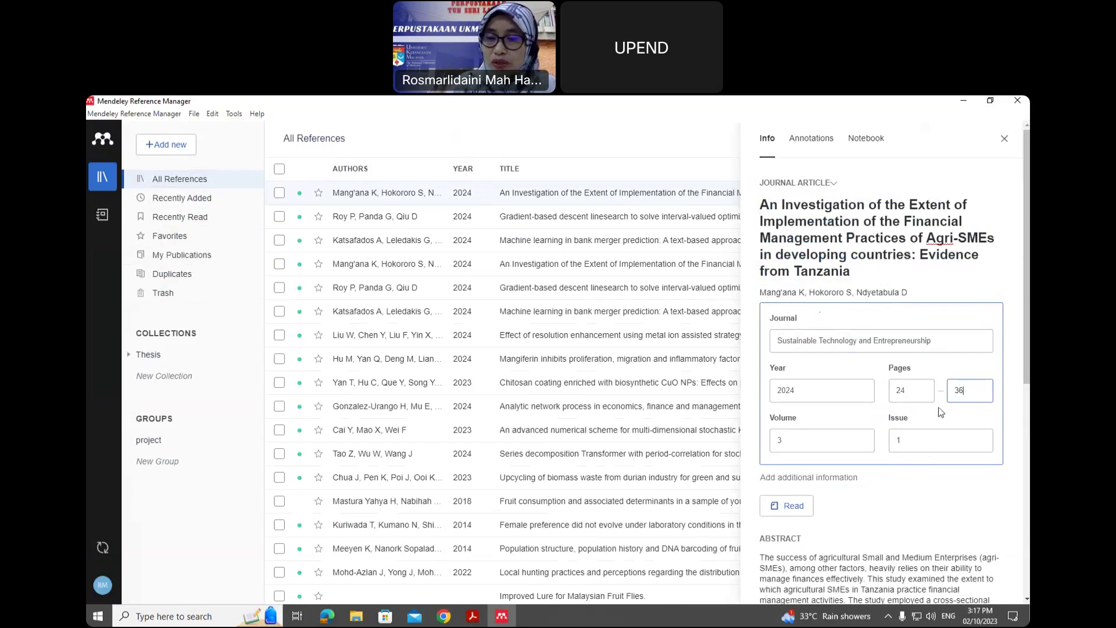
{"action": "left_click", "coordinate": [955, 497]}
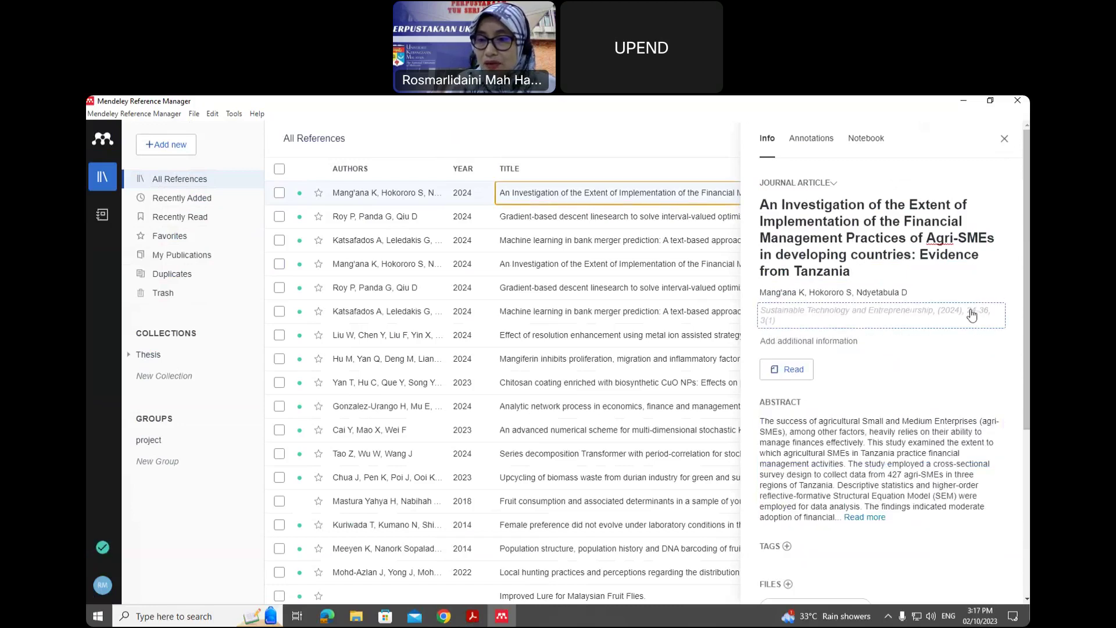
{"action": "left_click", "coordinate": [1005, 138]}
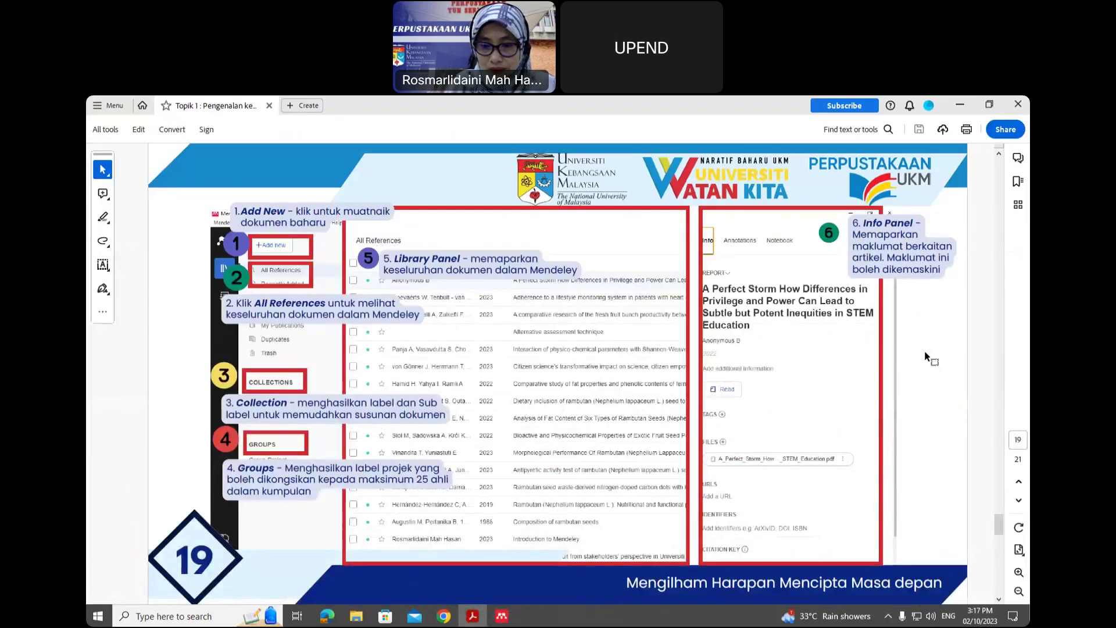
- Scroll the presentation from slide 19 toward the Smart Collection slide on page 20
{"action": "scroll", "coordinate": [926, 356], "scroll_direction": "down", "scroll_amount": 3}
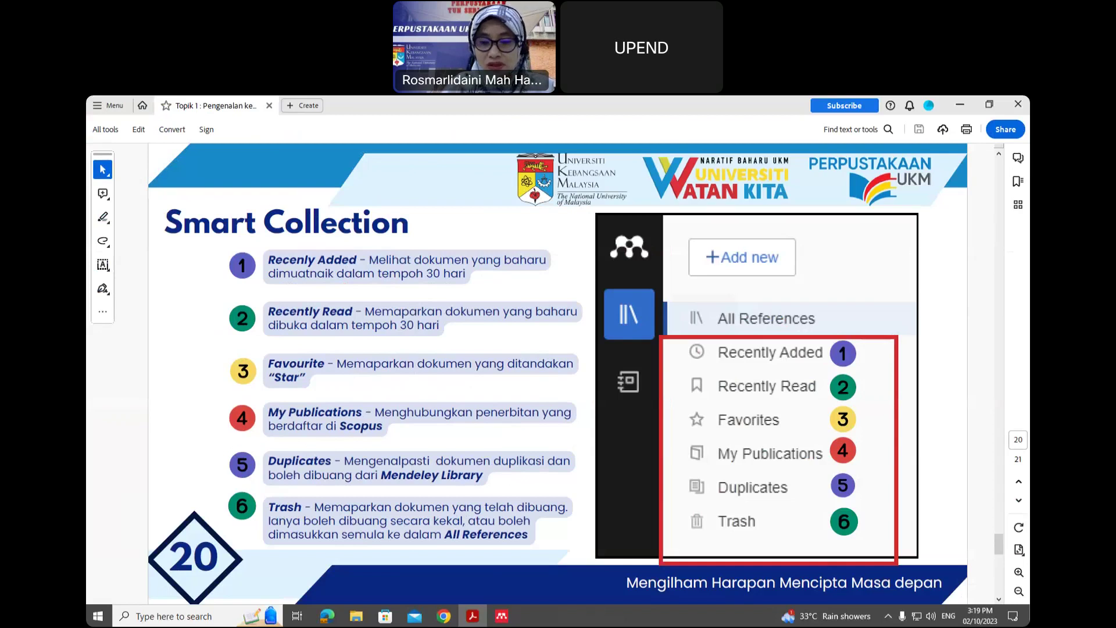
- Browse Recently Added, Recently Read, Favorites, My Publications, then the Duplicates smart collection
{"action": "left_click", "coordinate": [504, 618]}
{"action": "left_click", "coordinate": [232, 197]}
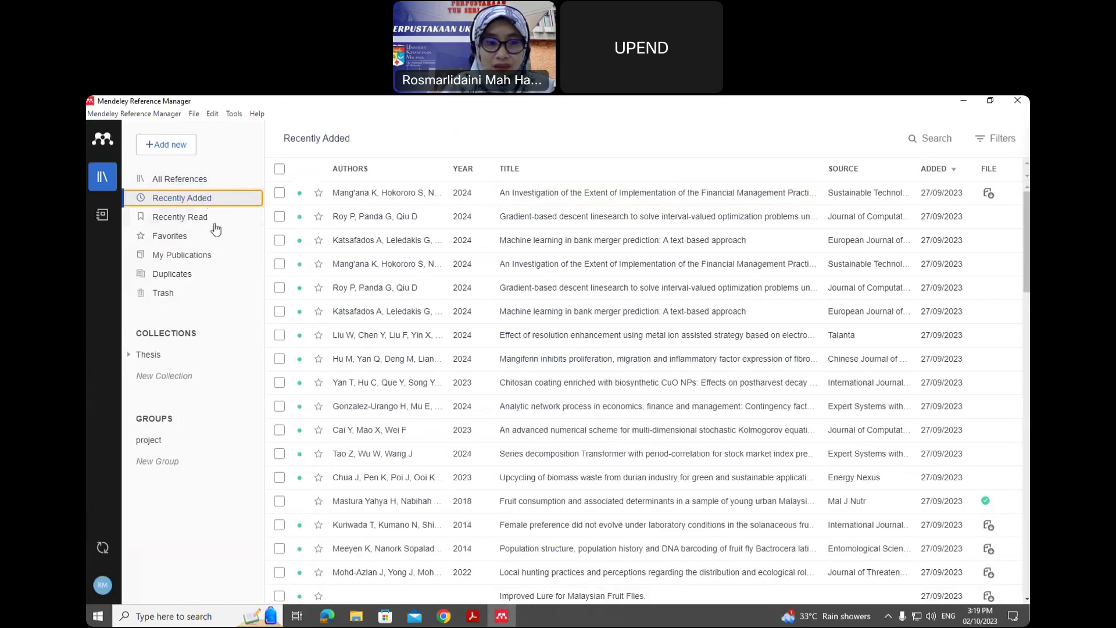
{"action": "left_click", "coordinate": [204, 222]}
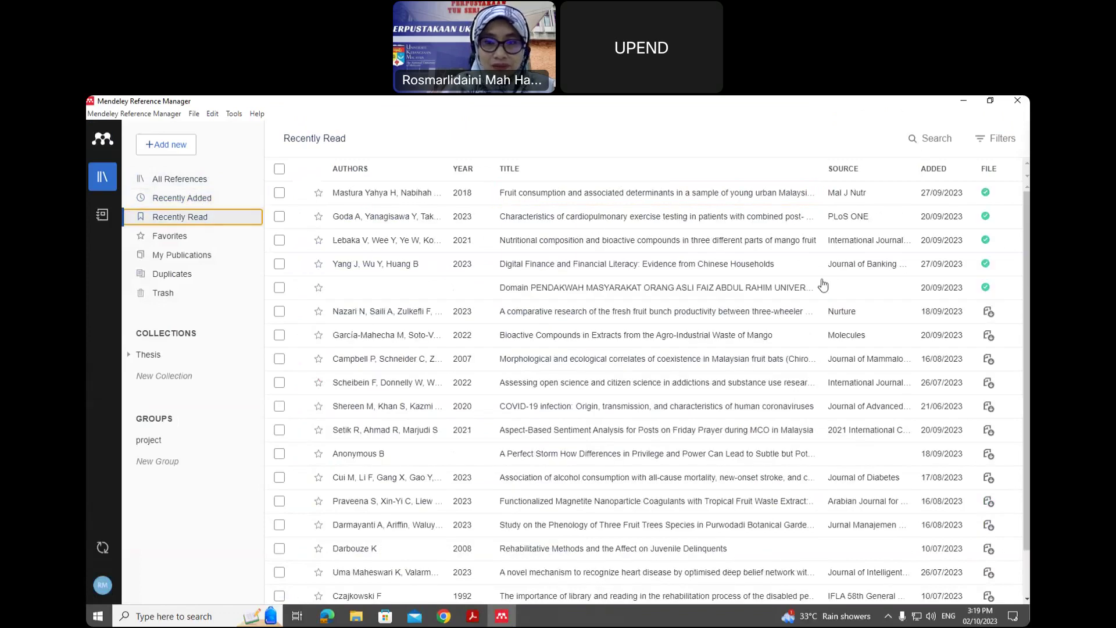
{"action": "left_click", "coordinate": [175, 240]}
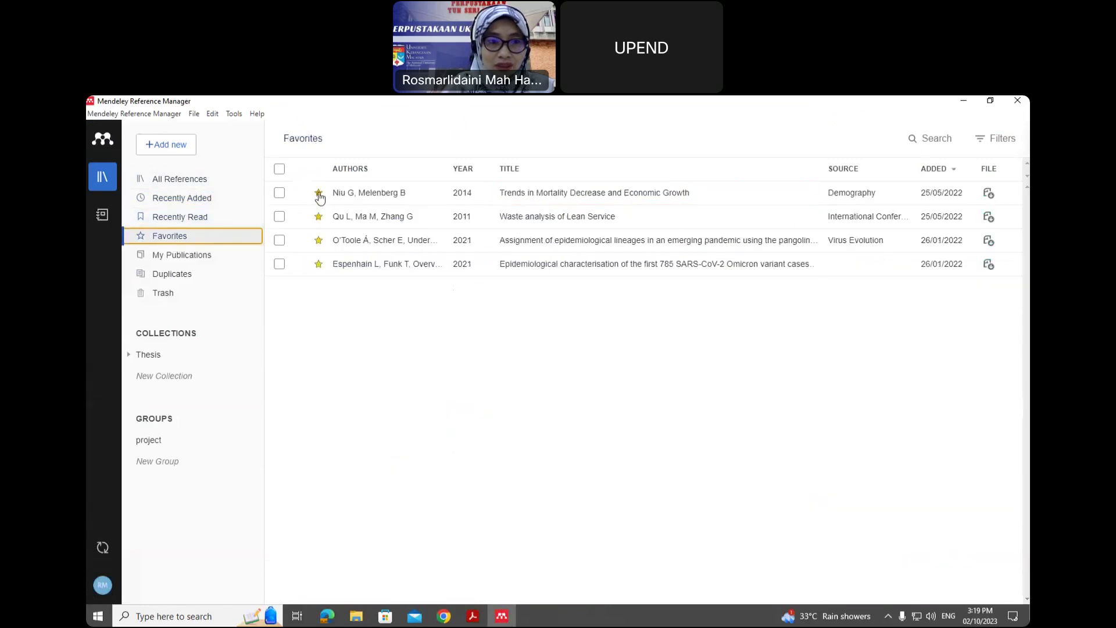
{"action": "left_click", "coordinate": [199, 258]}
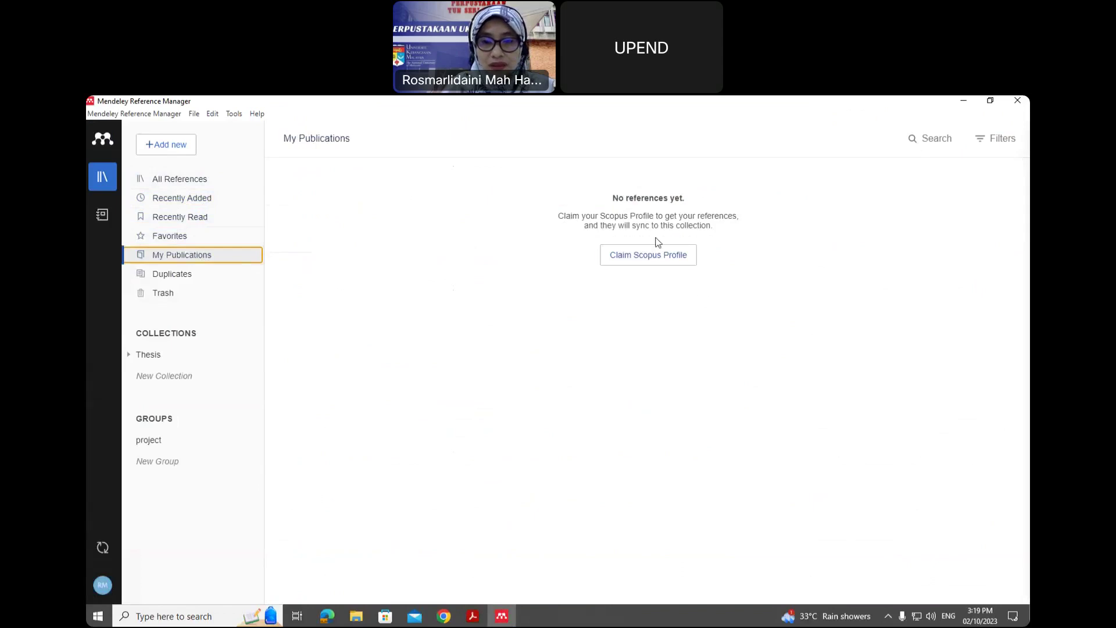
{"action": "left_click", "coordinate": [180, 277]}
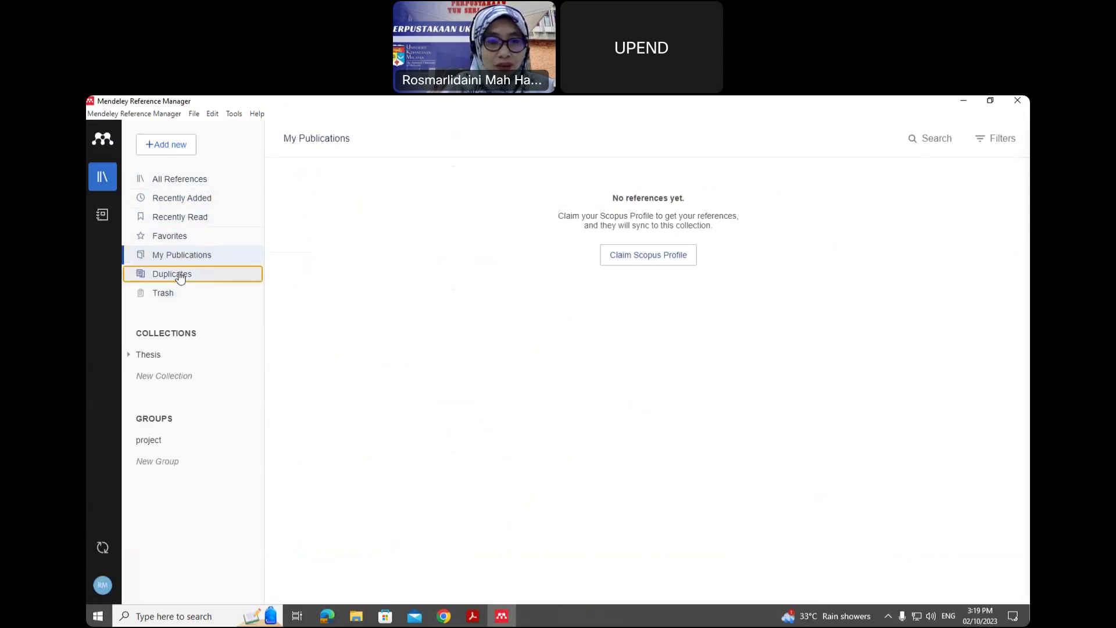
- Delete the extra Agri-SMEs, linesearch and bank merger copies, leaving 34 duplicate sets, then view Trash
{"action": "scroll", "coordinate": [907, 331], "scroll_direction": "down", "scroll_amount": 3}
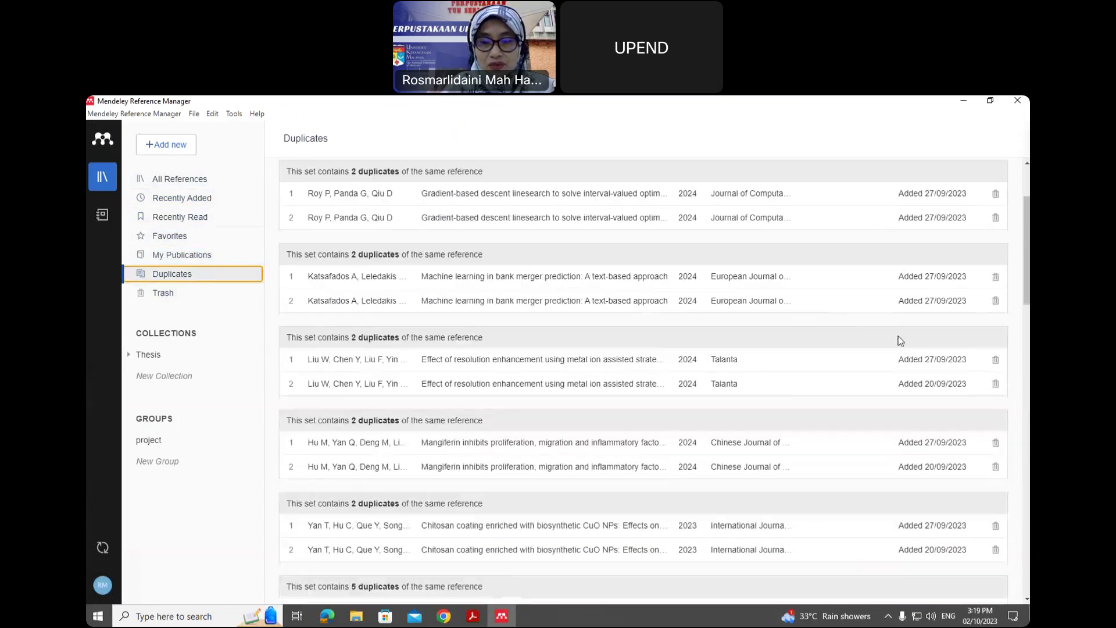
{"action": "scroll", "coordinate": [900, 340], "scroll_direction": "down", "scroll_amount": 15}
{"action": "scroll", "coordinate": [900, 349], "scroll_direction": "down", "scroll_amount": 15}
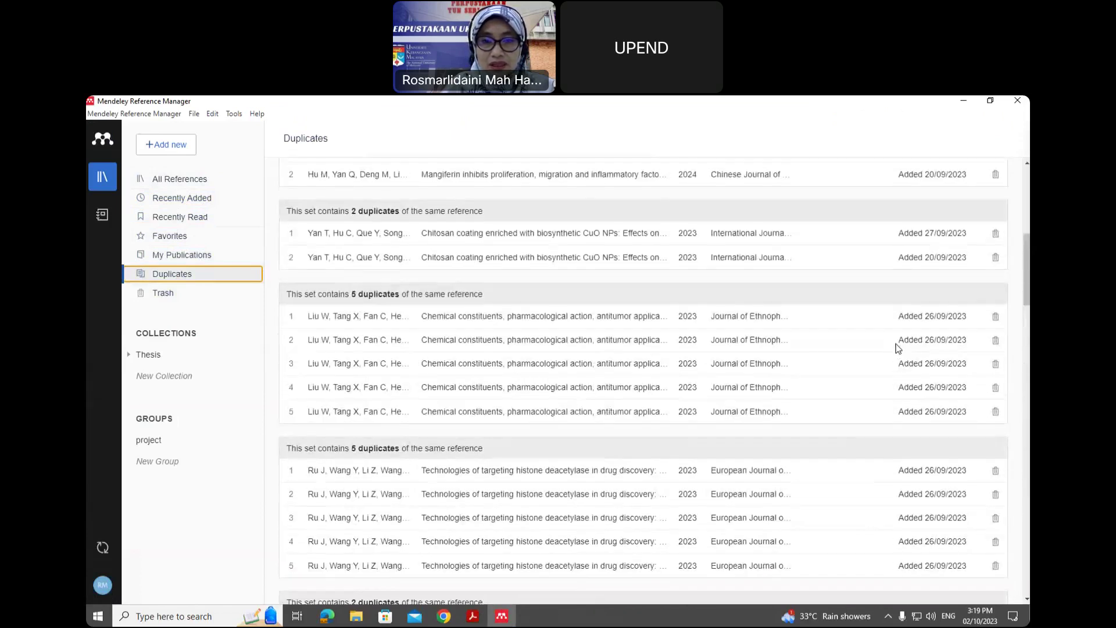
{"action": "scroll", "coordinate": [897, 347], "scroll_direction": "up", "scroll_amount": 20}
{"action": "left_click", "coordinate": [995, 256]}
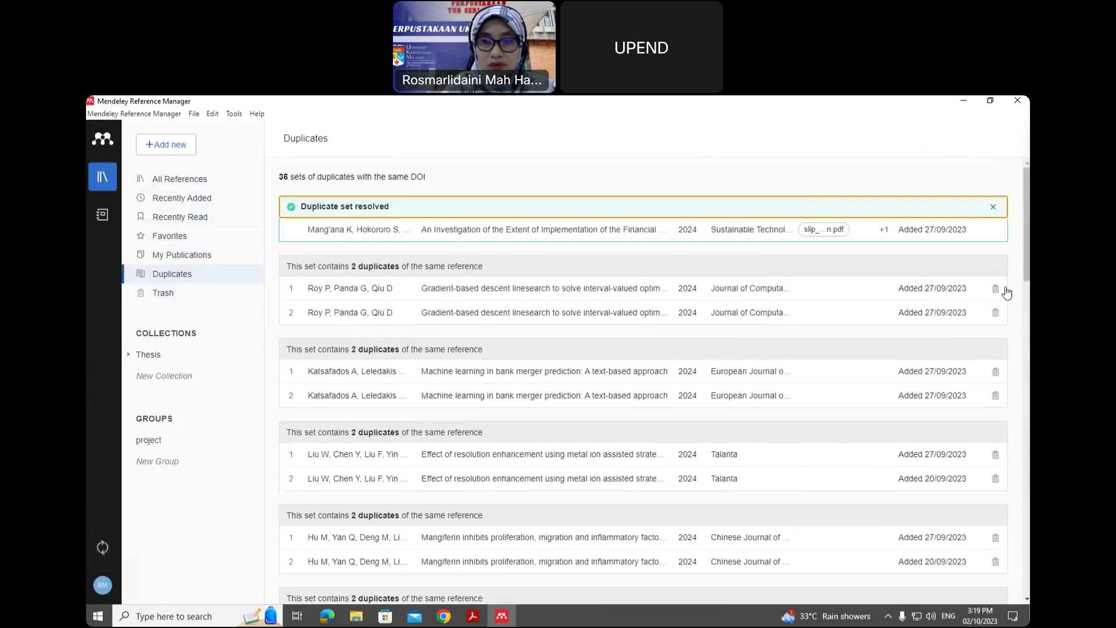
{"action": "left_click", "coordinate": [996, 289]}
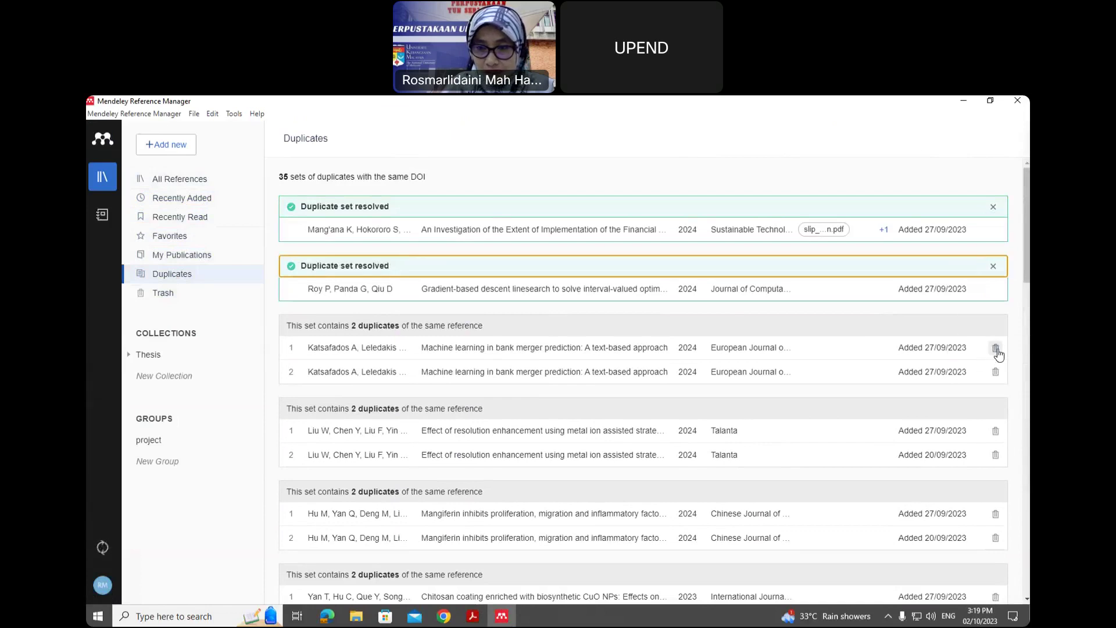
{"action": "left_click", "coordinate": [997, 348]}
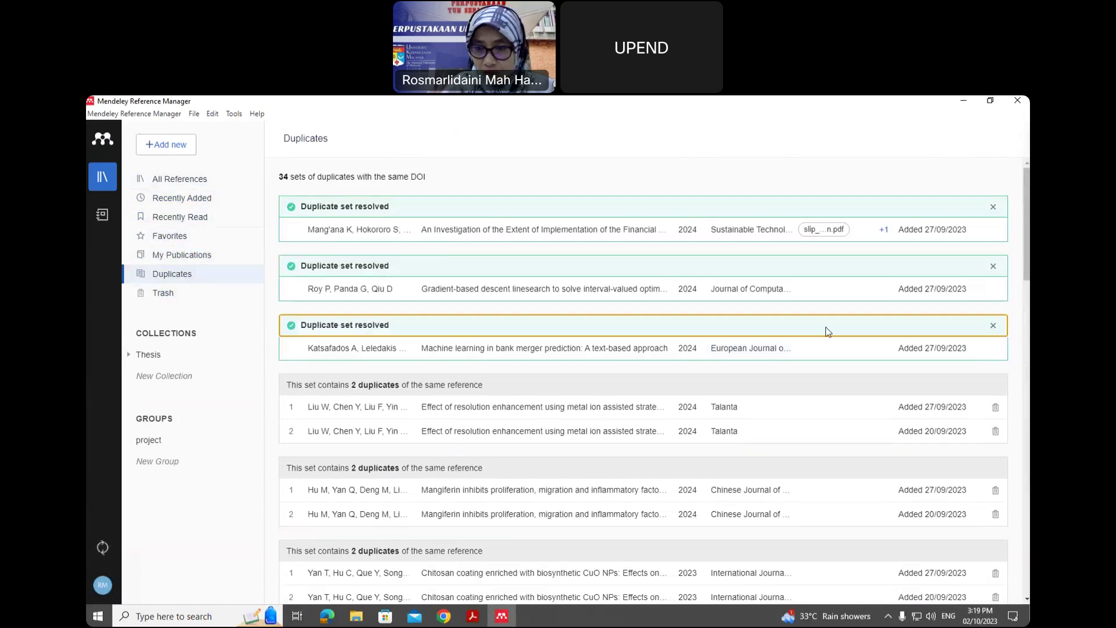
{"action": "left_click", "coordinate": [160, 296]}
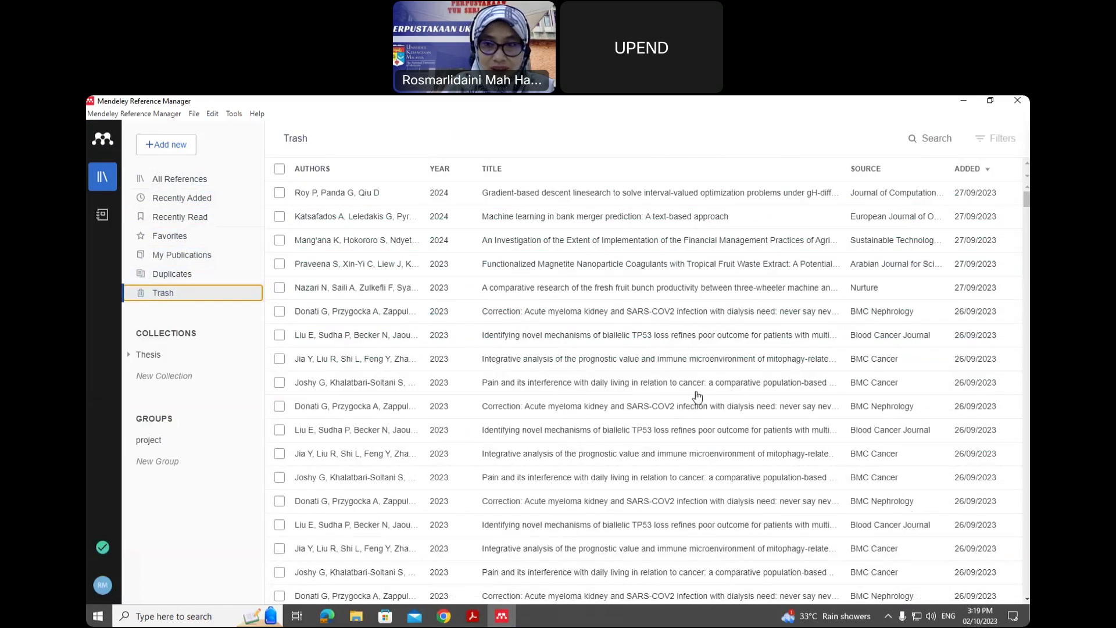
- Permanently delete both ticked Trash papers, then scroll Acrobat to slide 21, "TERIMA KASIH"
{"action": "left_click", "coordinate": [280, 240]}
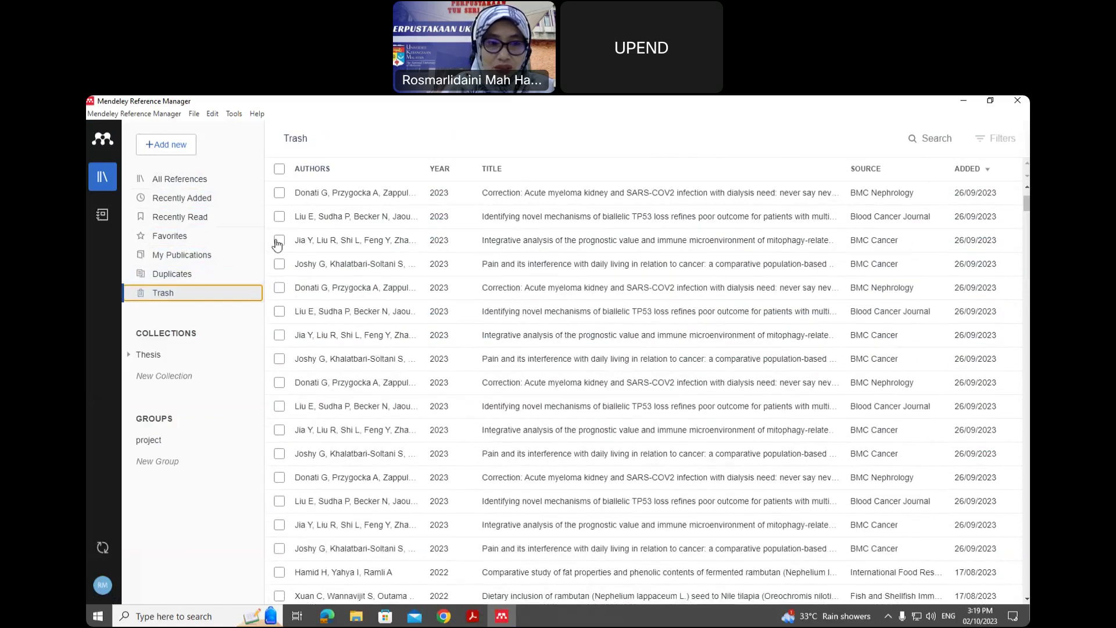
{"action": "left_click", "coordinate": [279, 264]}
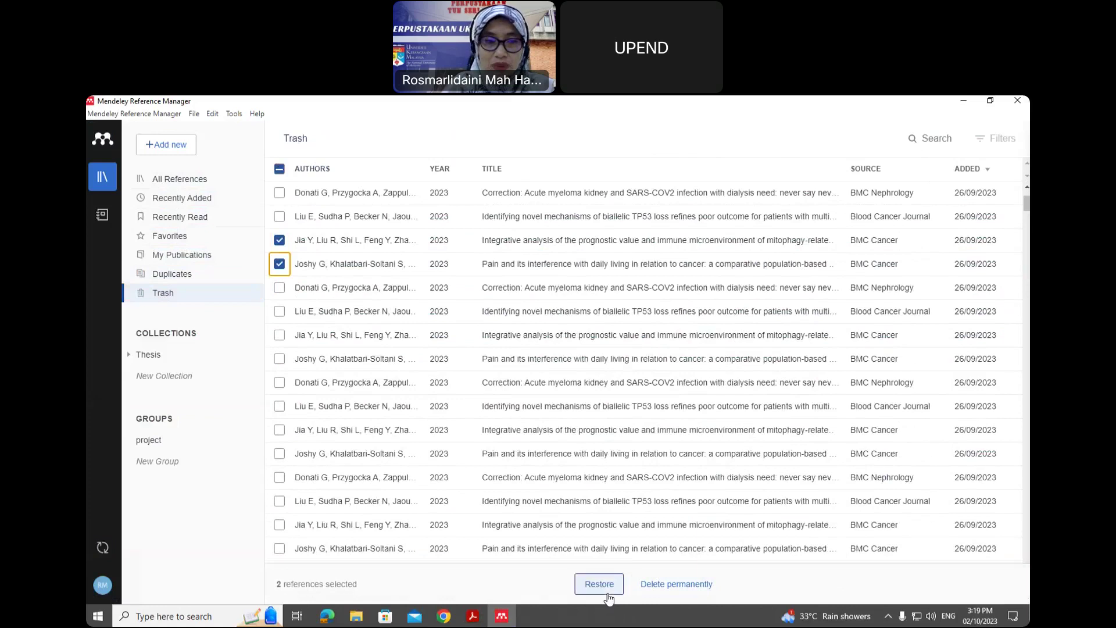
{"action": "left_click", "coordinate": [675, 584]}
{"action": "left_click", "coordinate": [621, 419]}
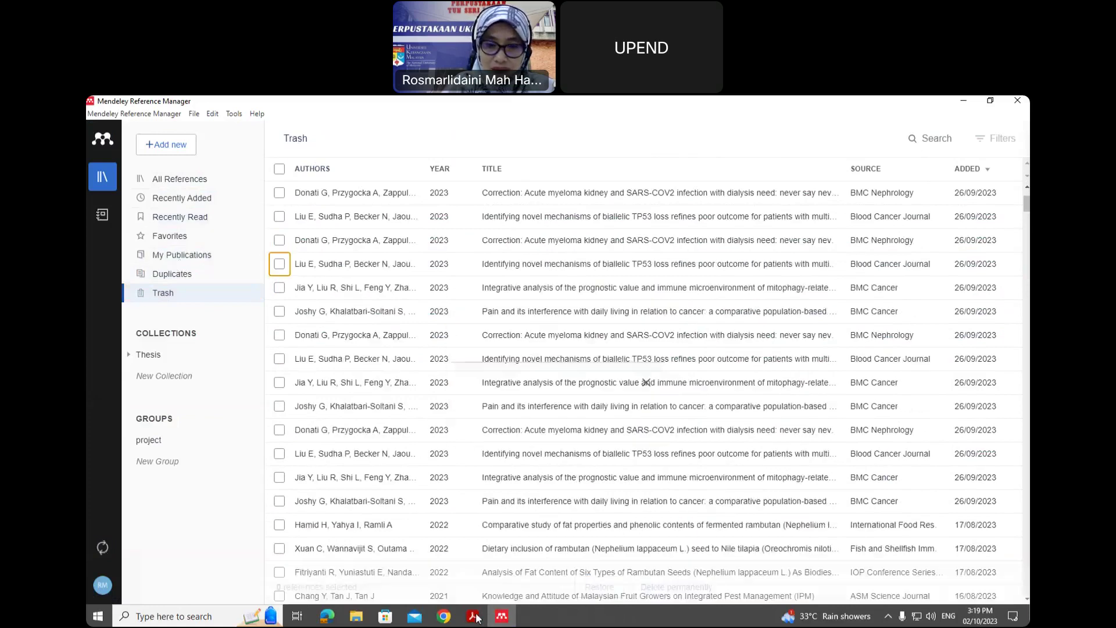
{"action": "left_click", "coordinate": [496, 616]}
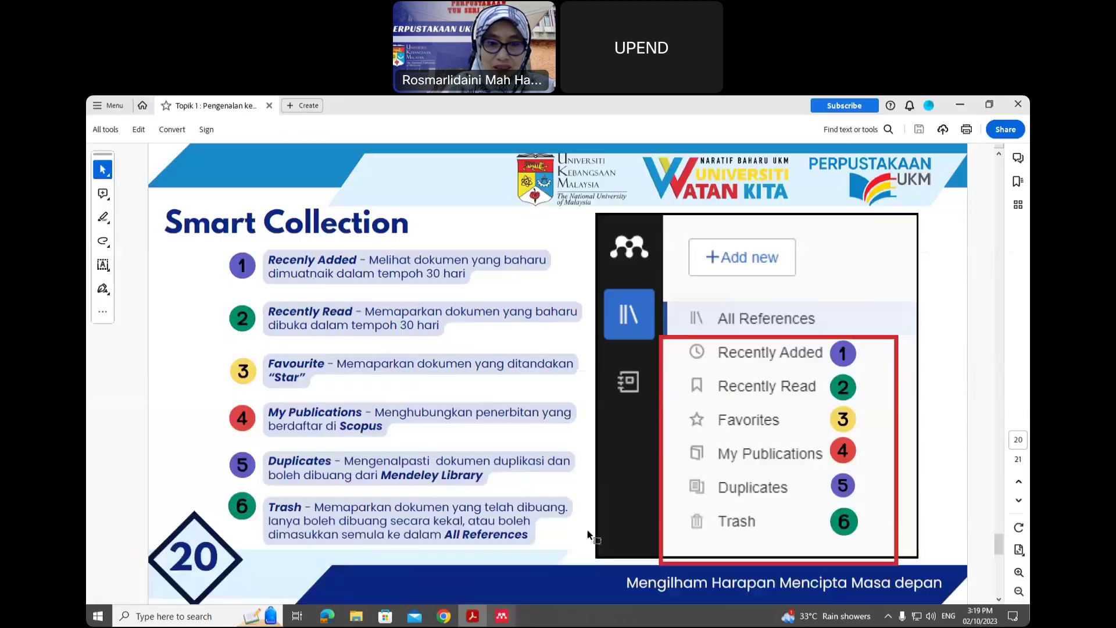
{"action": "scroll", "coordinate": [926, 419], "scroll_direction": "down", "scroll_amount": 2}
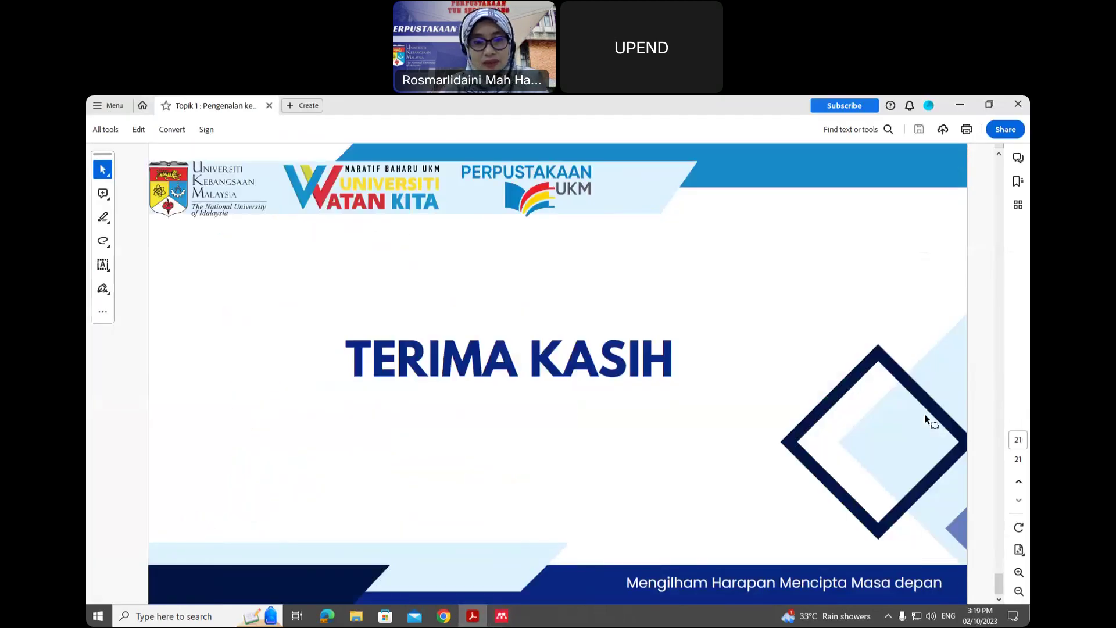